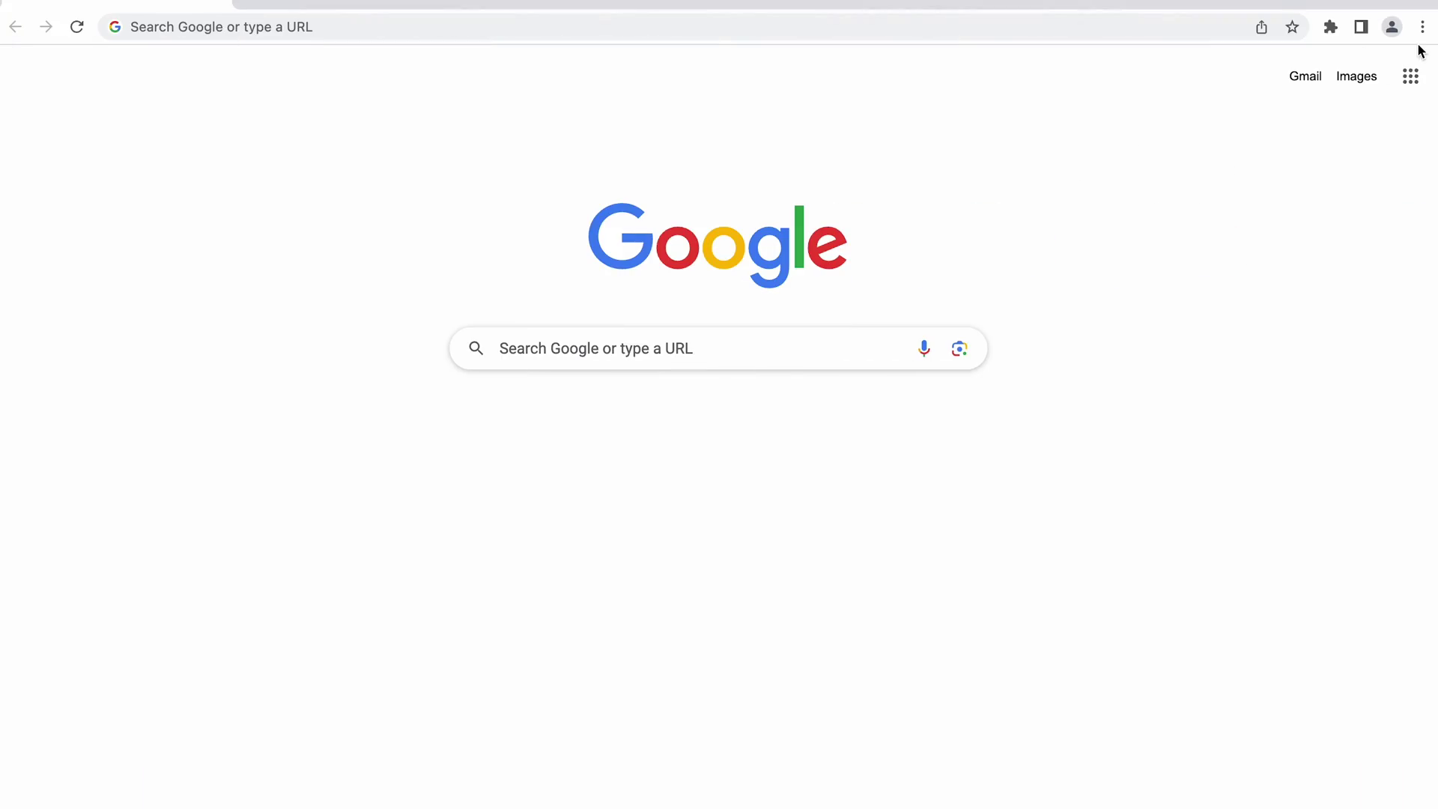
# - Open a new Incognito window from Chrome's three-dot menu
pyautogui.click(1426, 33)
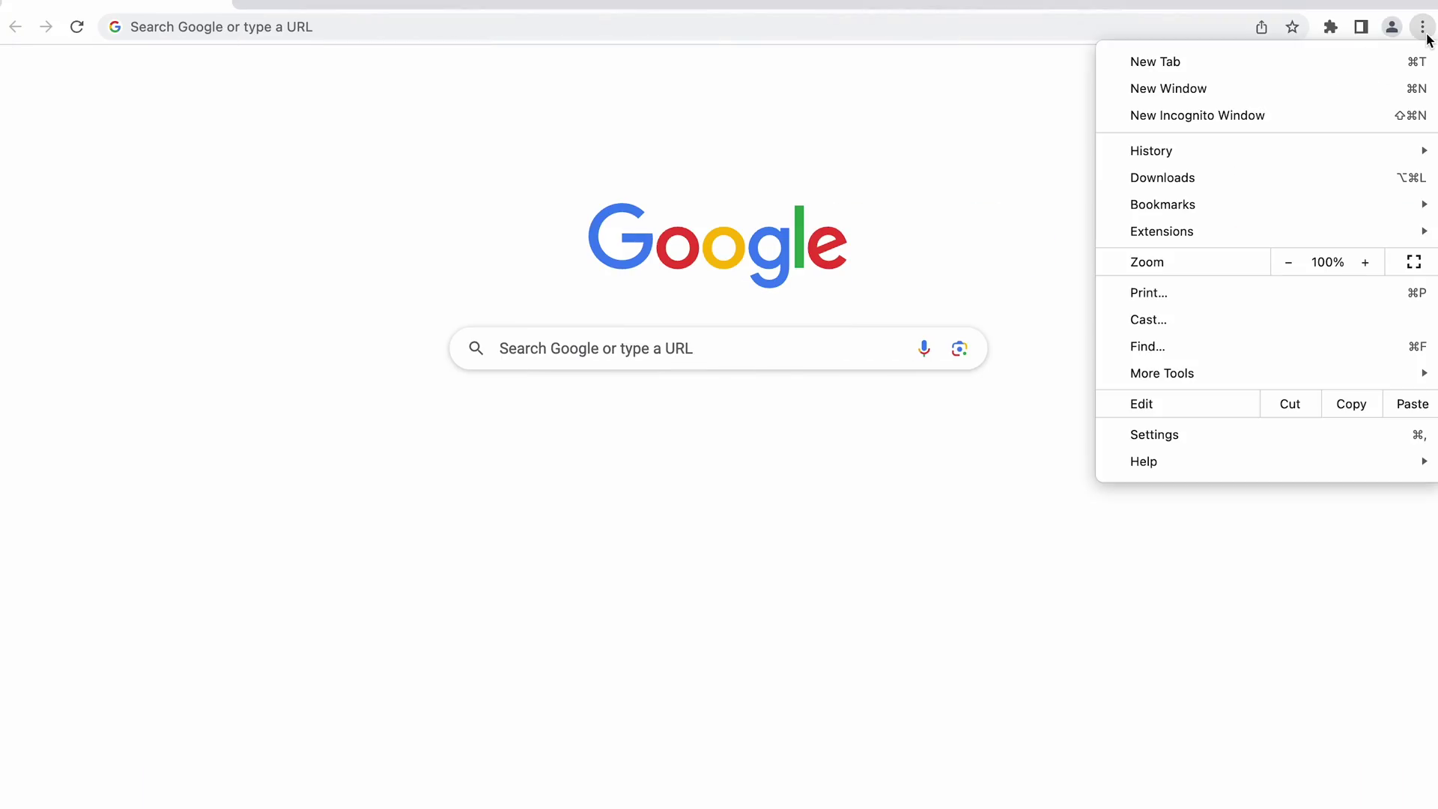
pyautogui.click(1300, 114)
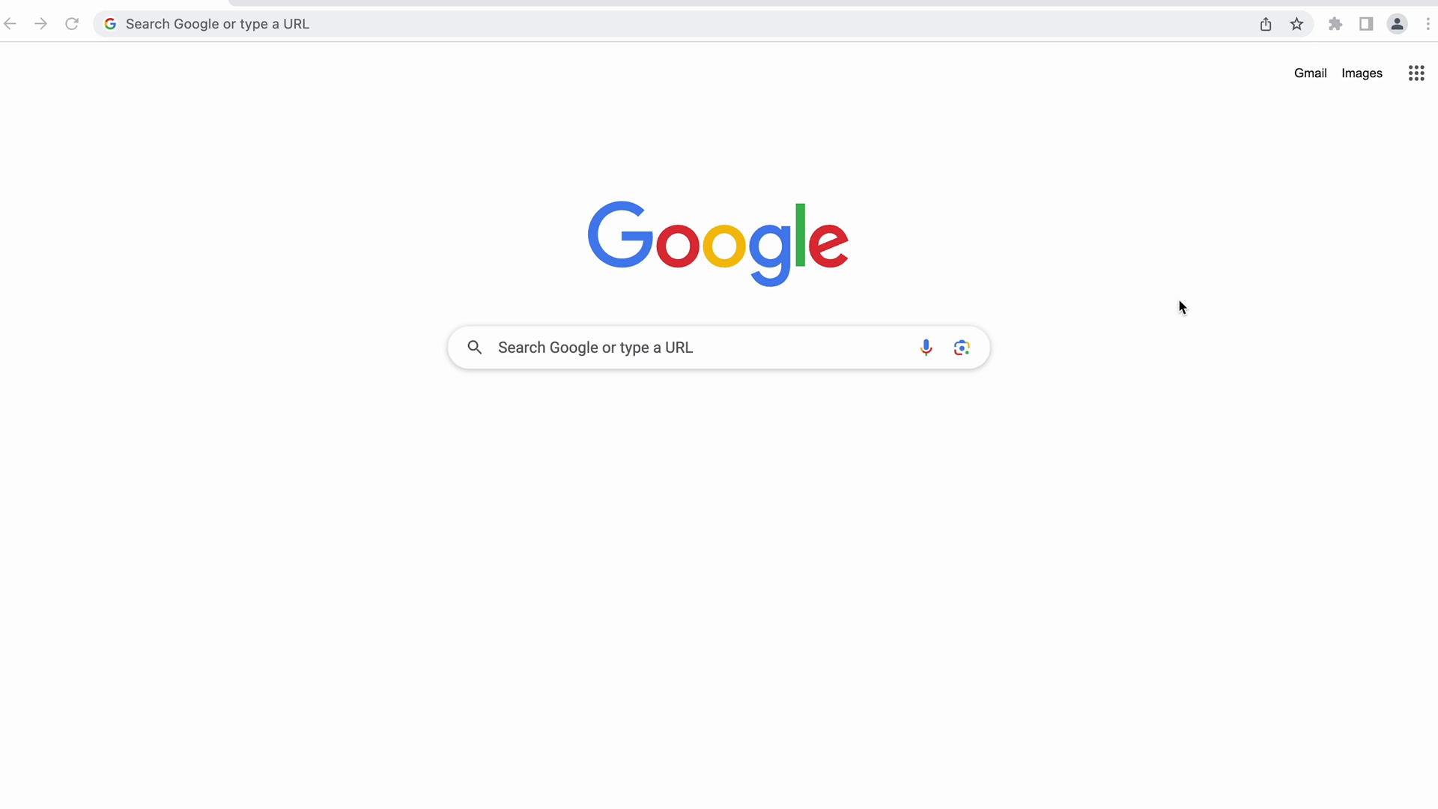
# - In Privacy and security's Clear browsing data, keep All time and tick cookies and cached images and files
pyautogui.click(1428, 24)
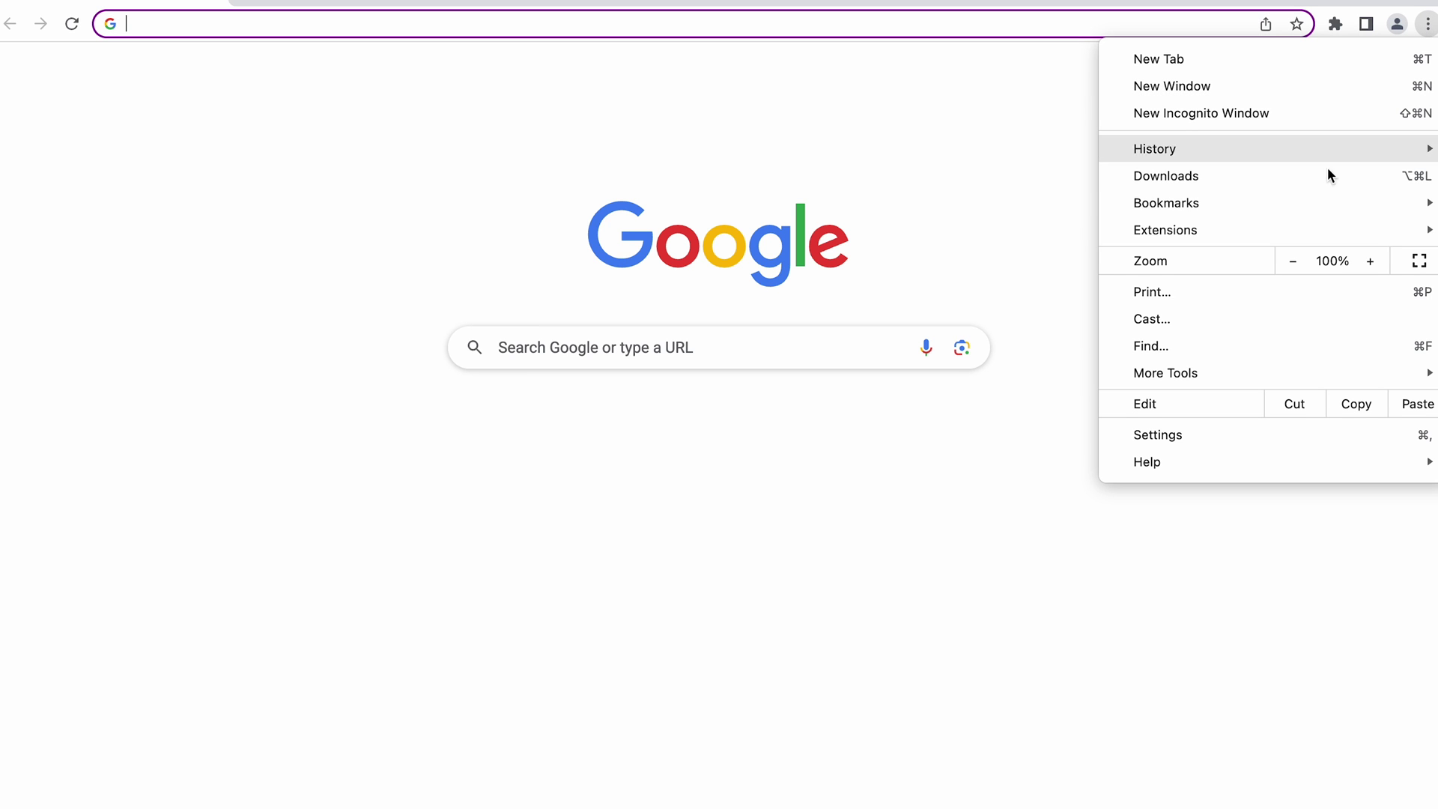
pyautogui.click(1167, 431)
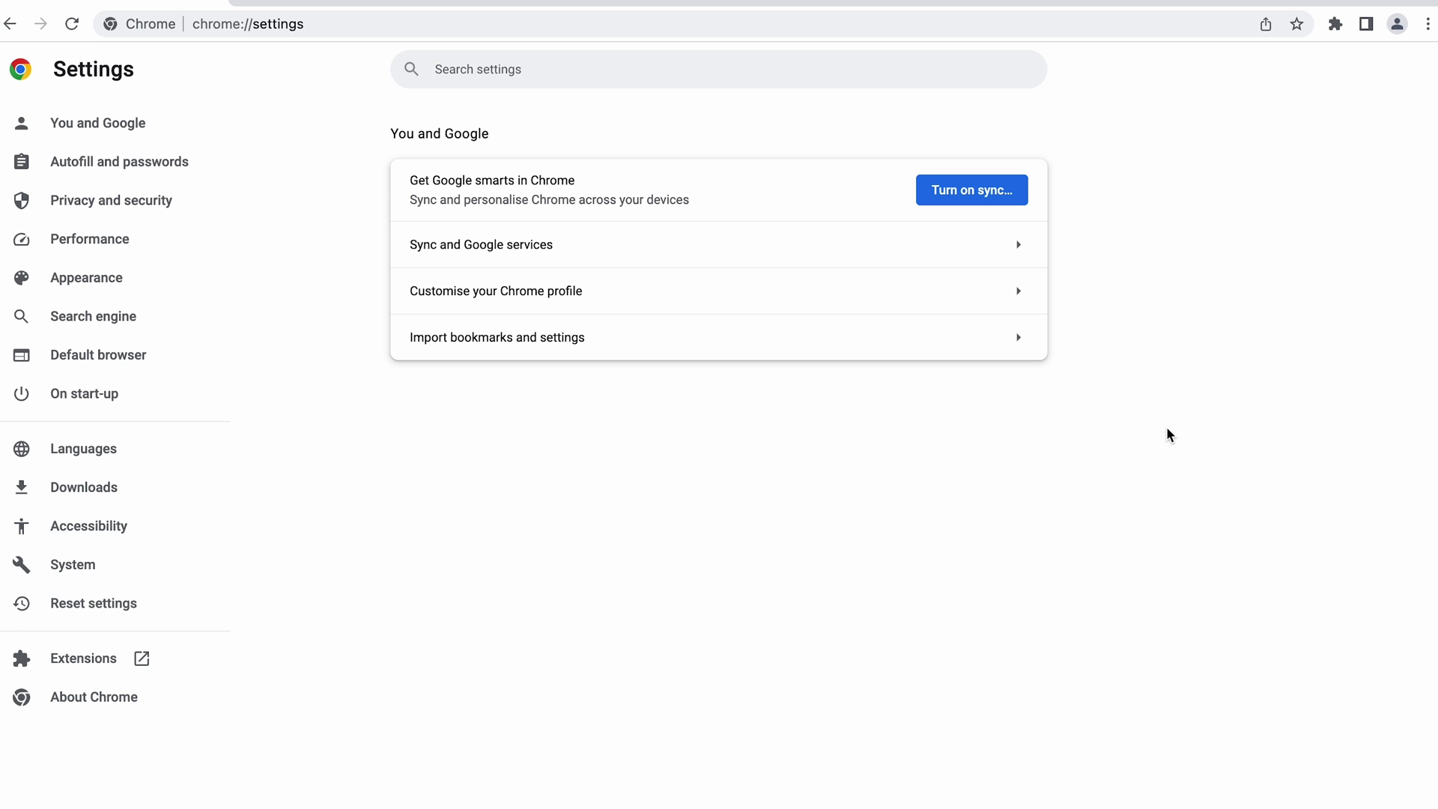
pyautogui.click(138, 217)
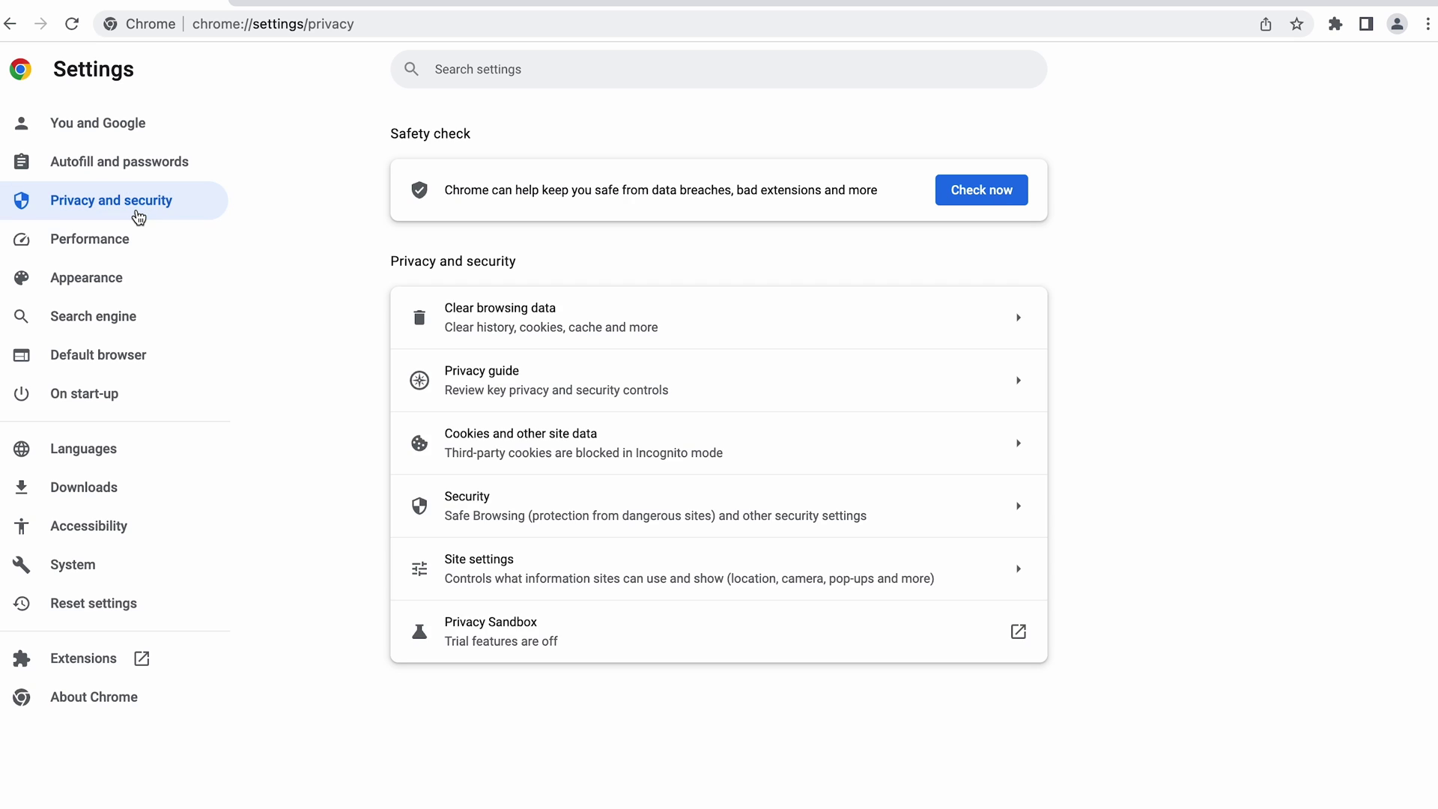
pyautogui.click(495, 307)
pyautogui.click(641, 339)
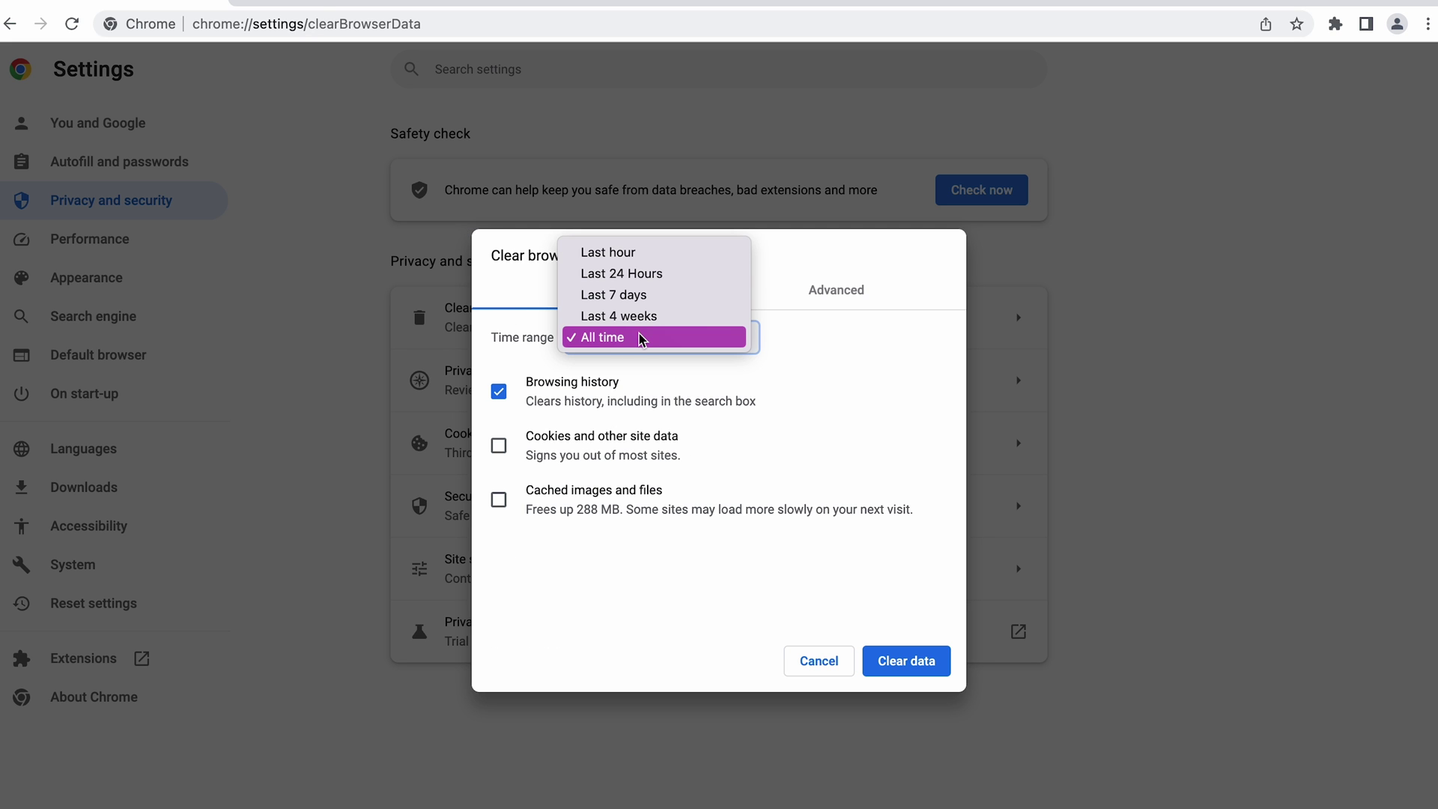
pyautogui.click(640, 338)
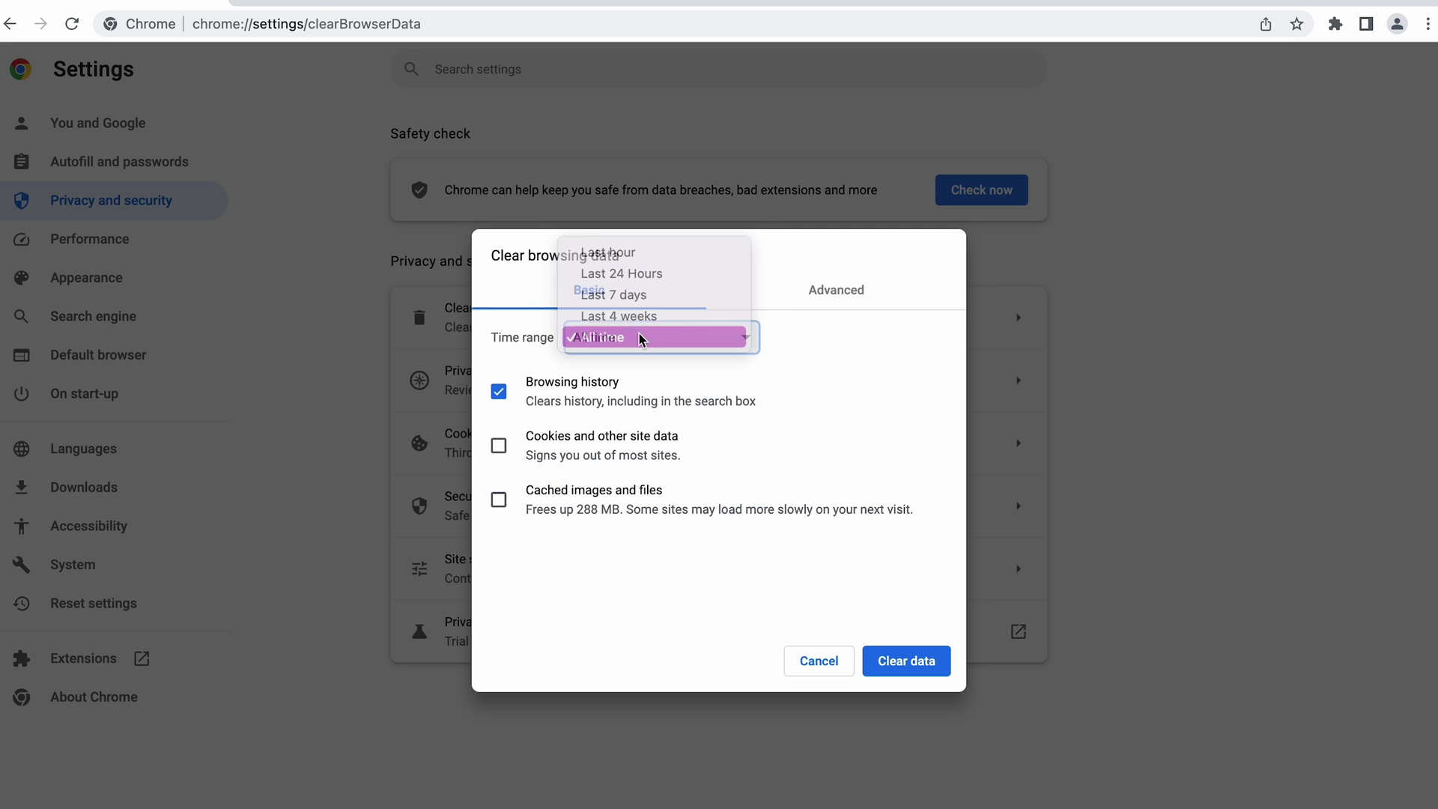
pyautogui.click(595, 450)
pyautogui.click(589, 507)
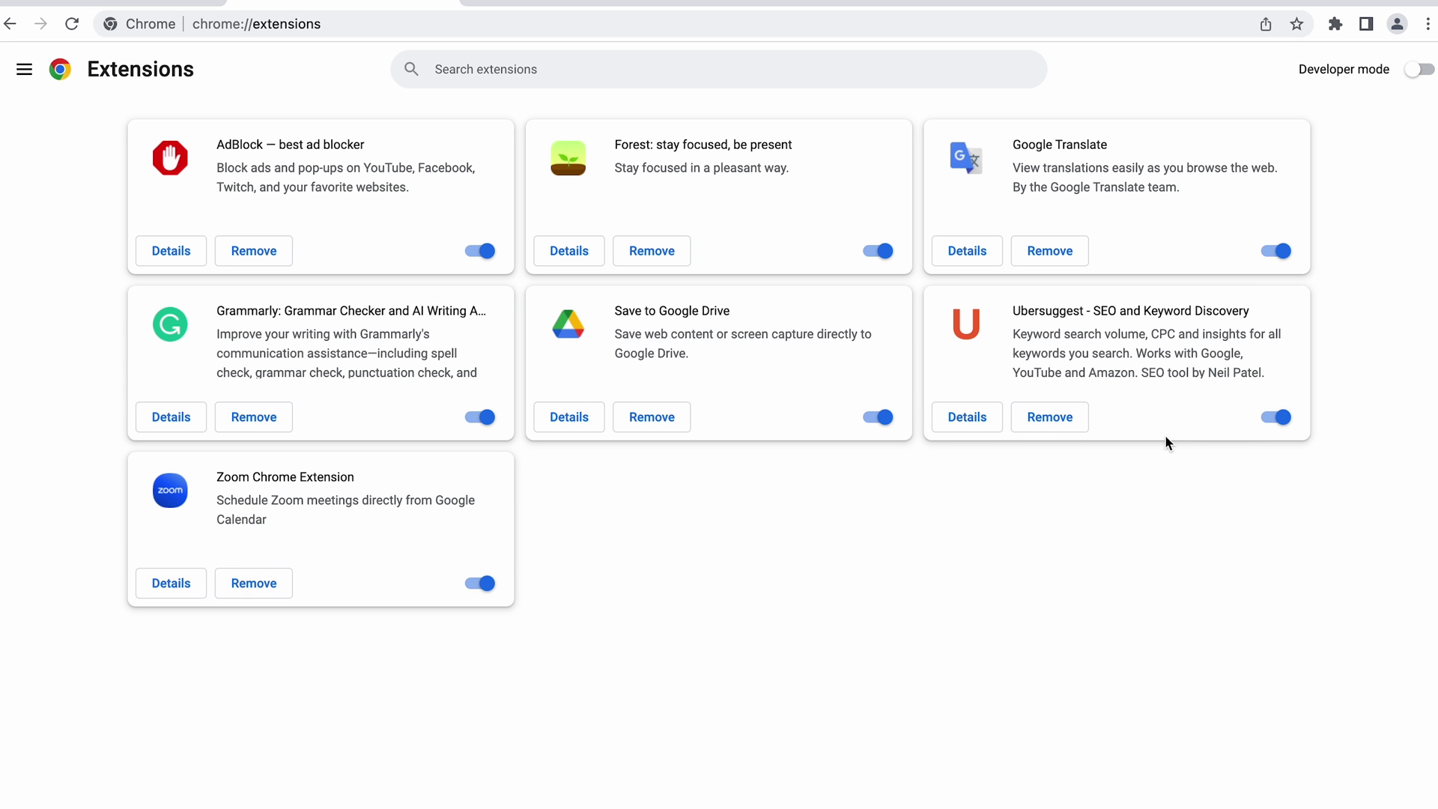
# - Switch off AdBlock, Forest, Google Translate, Ubersuggest, Save to Google Drive, Grammarly and Zoom extensions
pyautogui.click(483, 250)
pyautogui.click(885, 250)
pyautogui.click(1282, 251)
pyautogui.click(1275, 418)
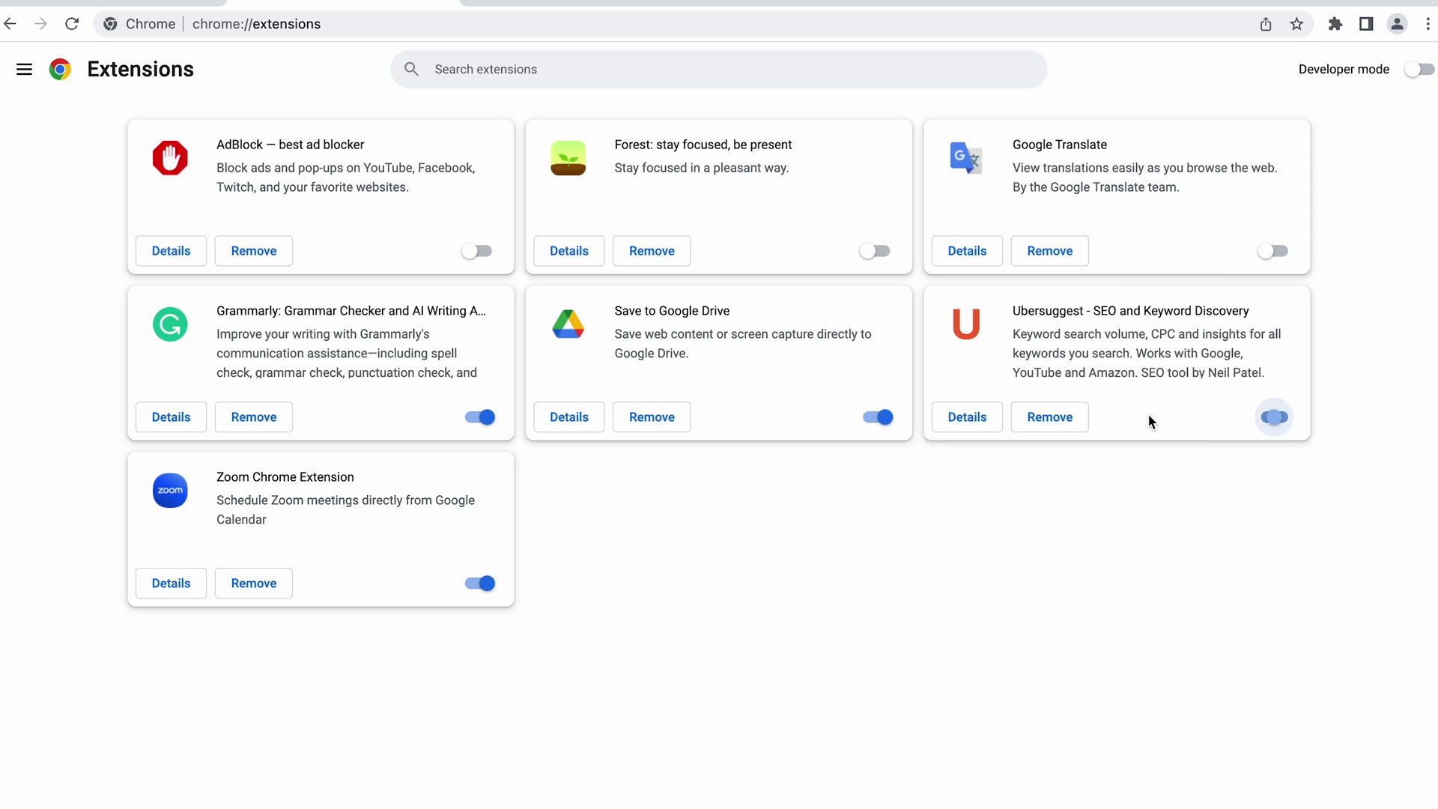
pyautogui.click(883, 417)
pyautogui.click(483, 417)
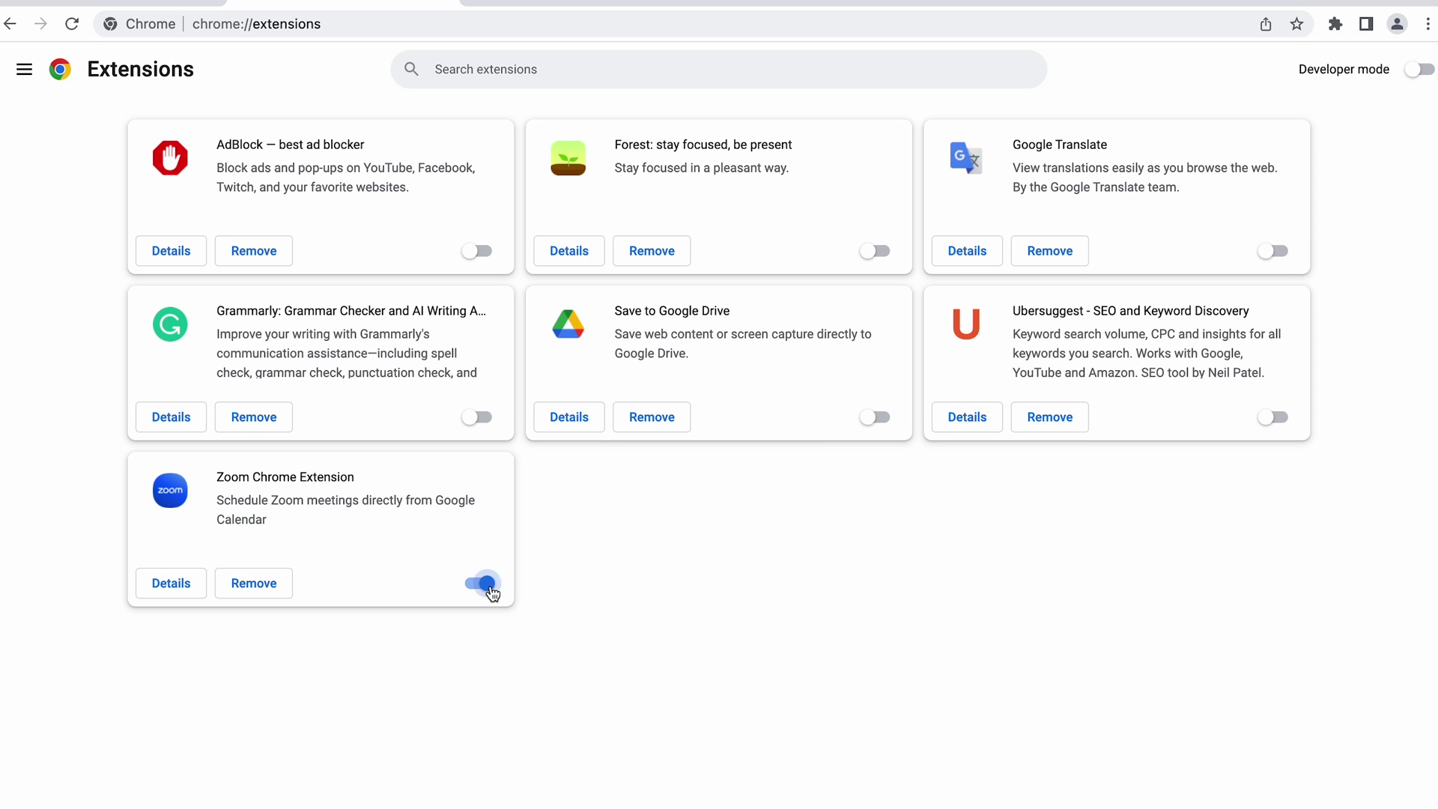
pyautogui.click(485, 583)
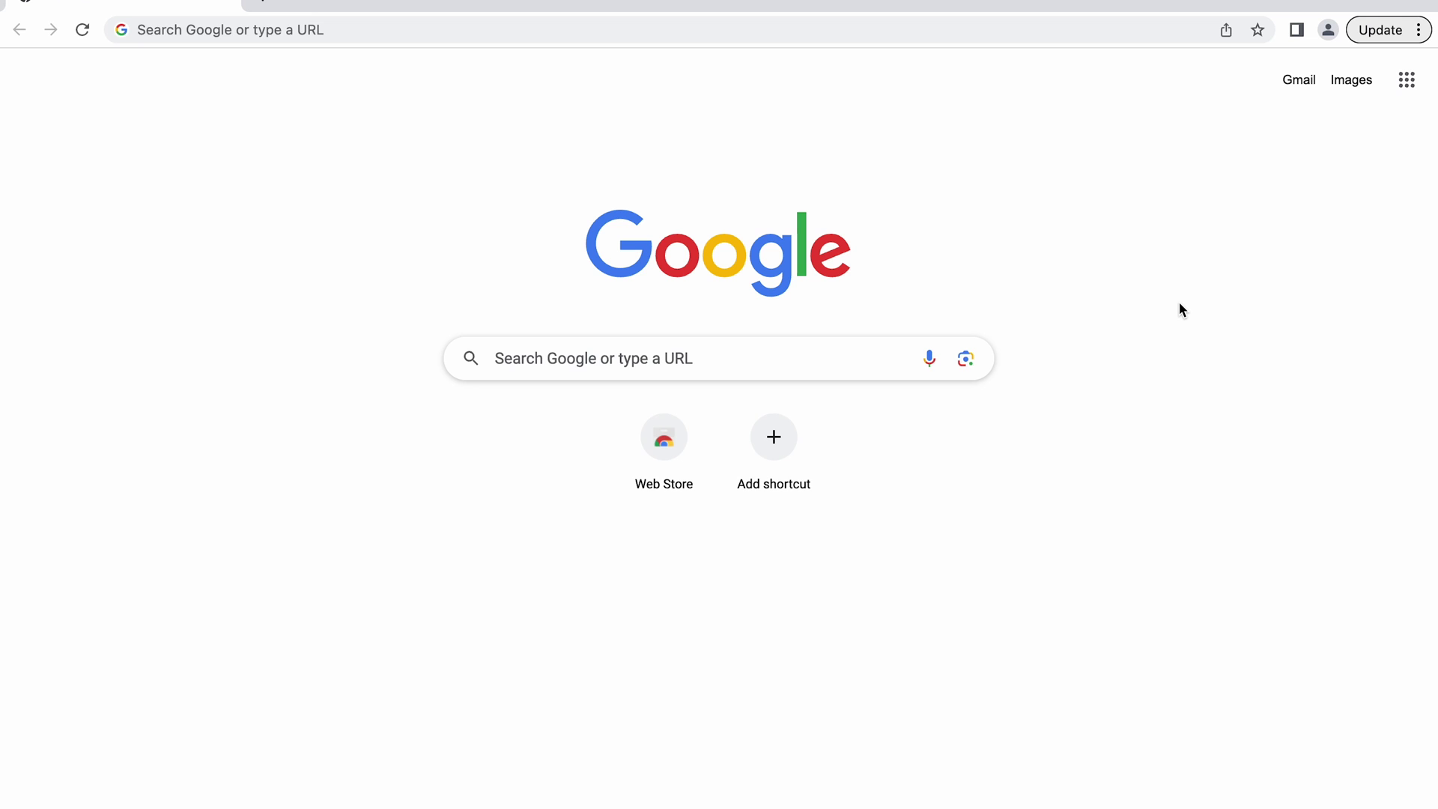
# - Go to Help > About Google Chrome and relaunch to finish updating to 115.0.5790.114
pyautogui.click(1418, 30)
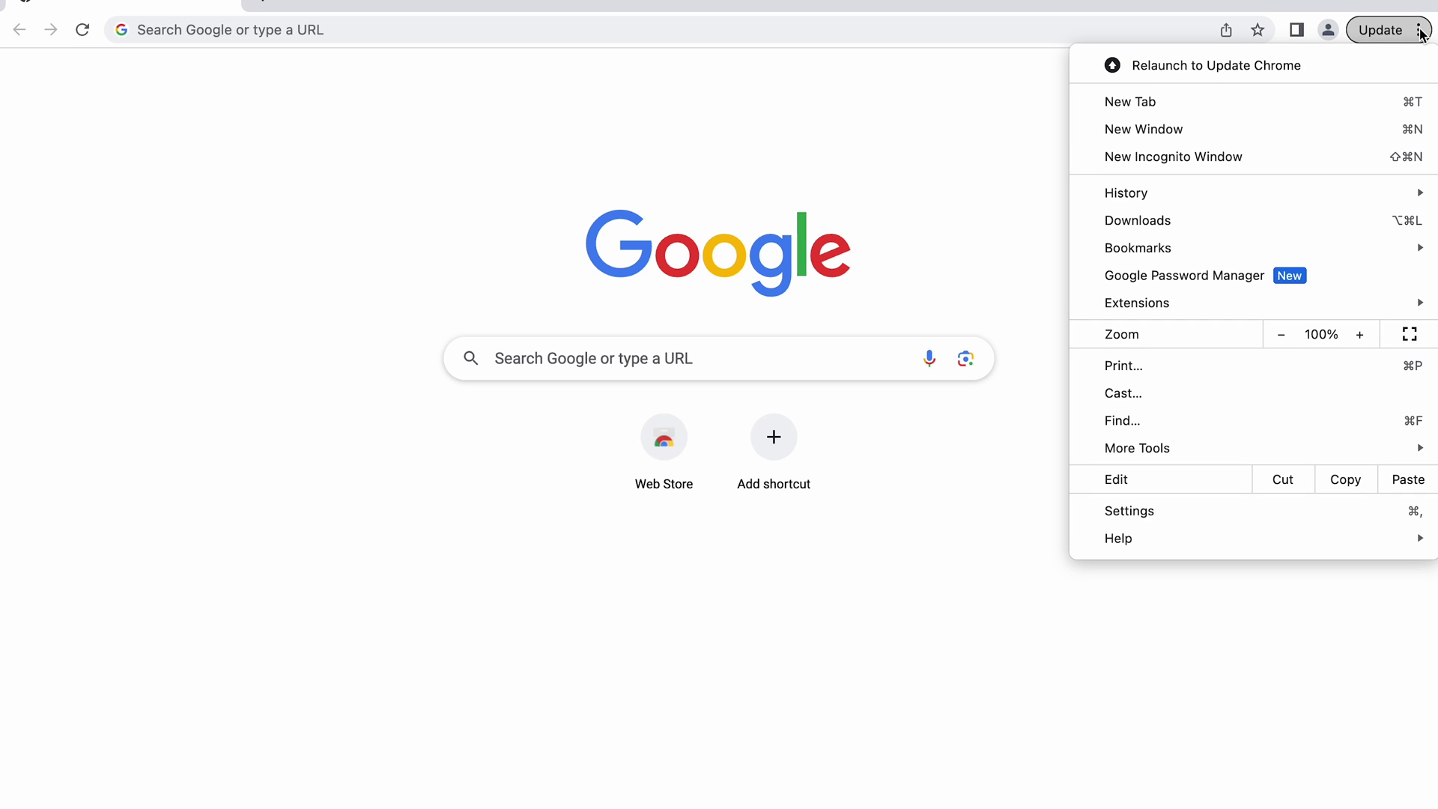
pyautogui.moveTo(1170, 541)
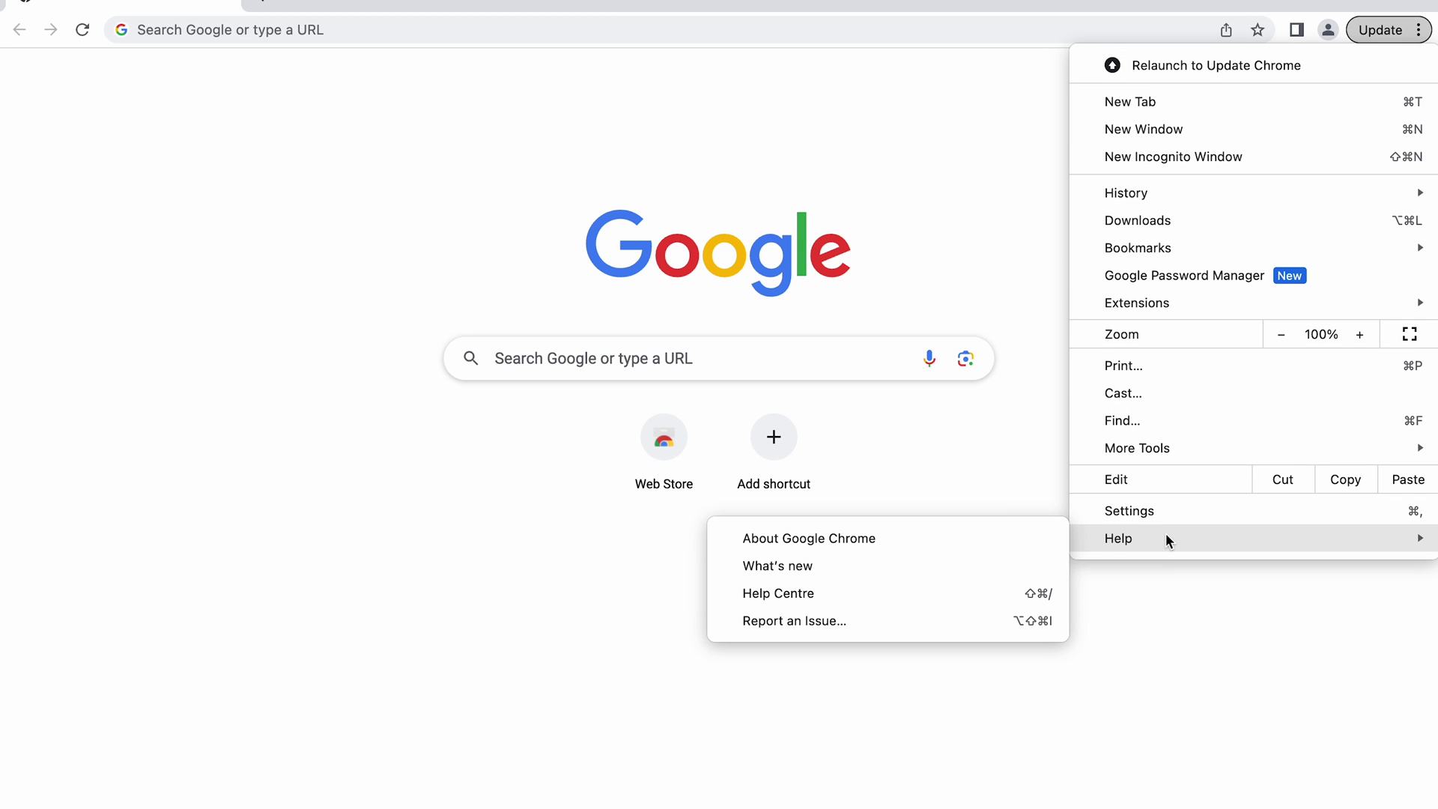
pyautogui.click(993, 532)
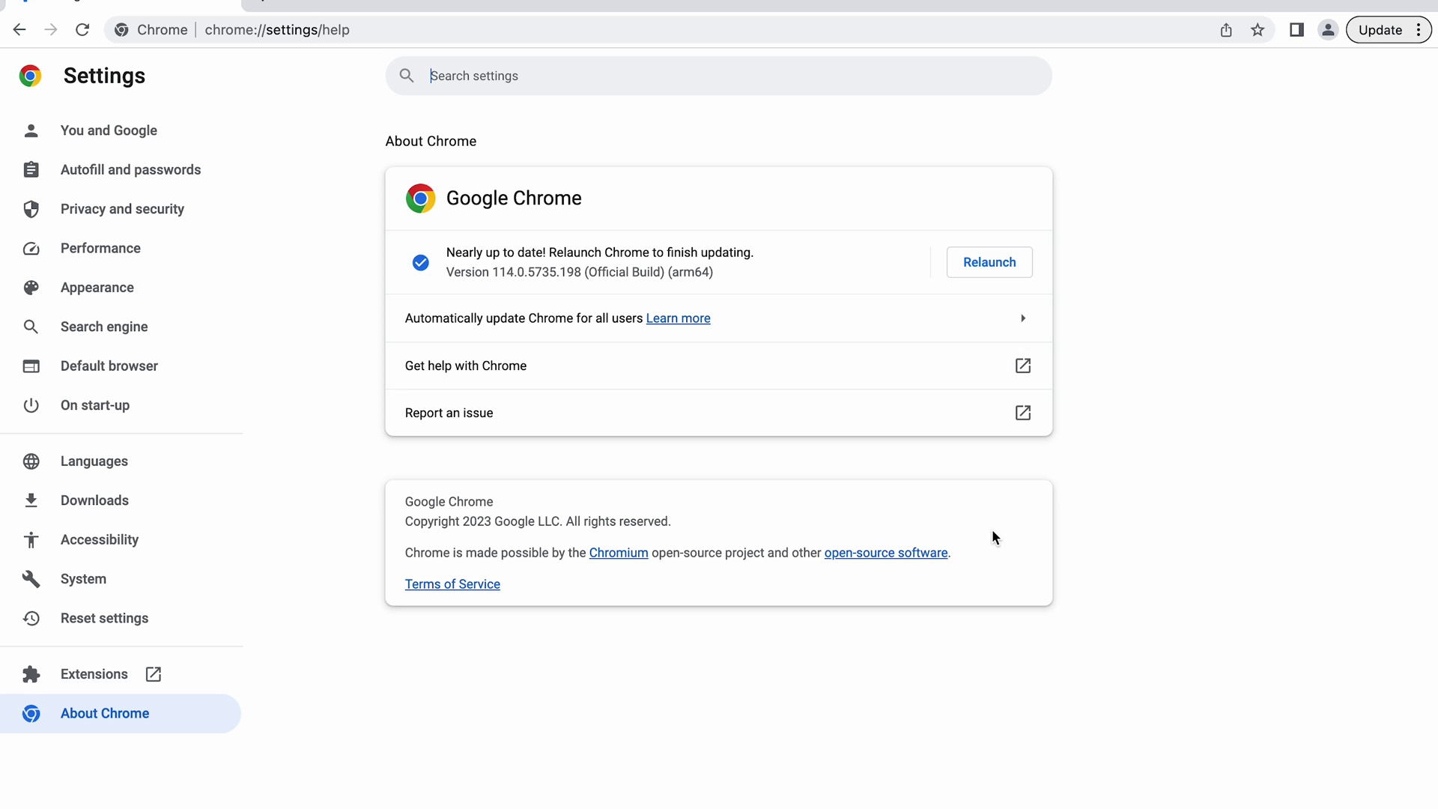
pyautogui.click(983, 262)
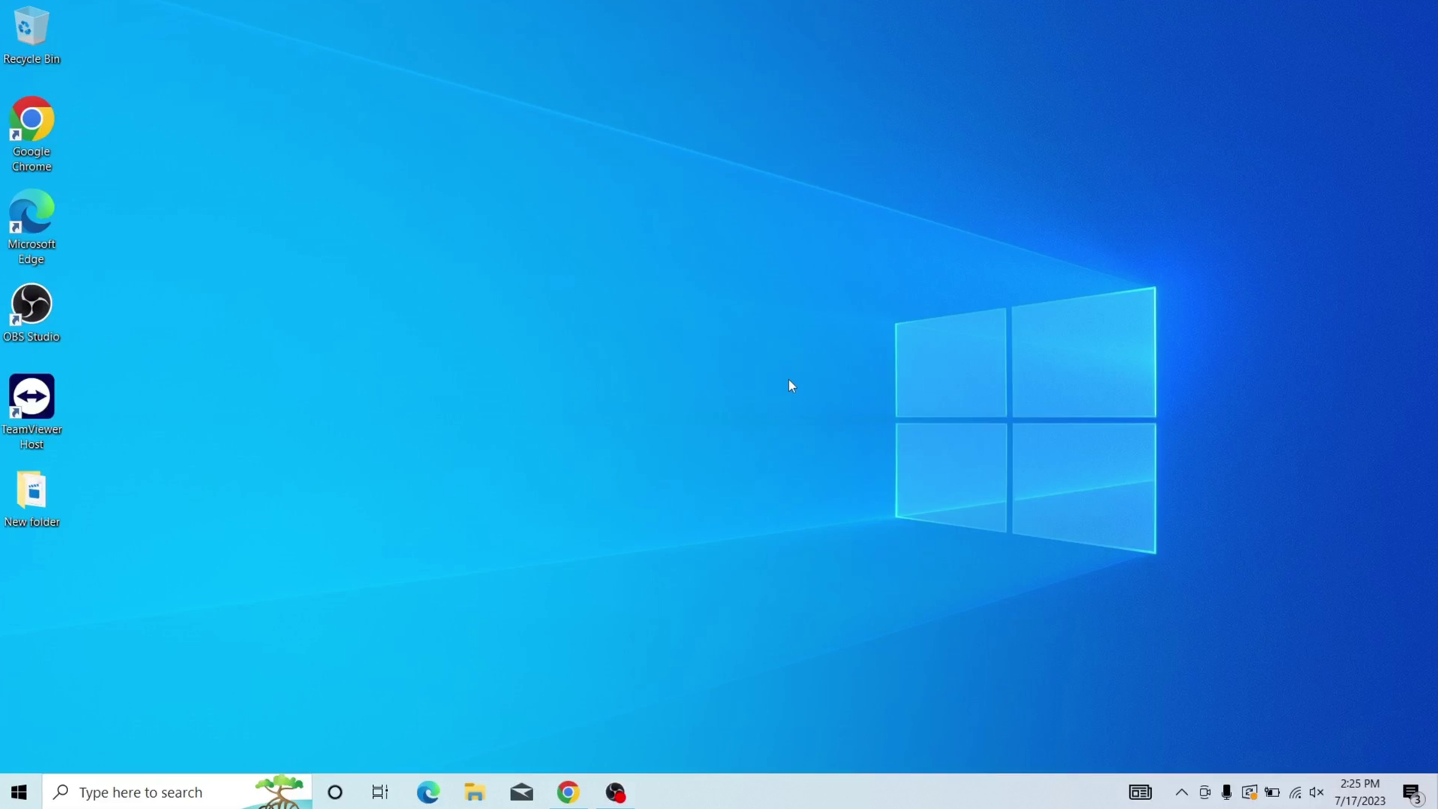
# - Find Command Prompt in Windows search and run it as administrator
pyautogui.click(161, 802)
pyautogui.write('command prompt')
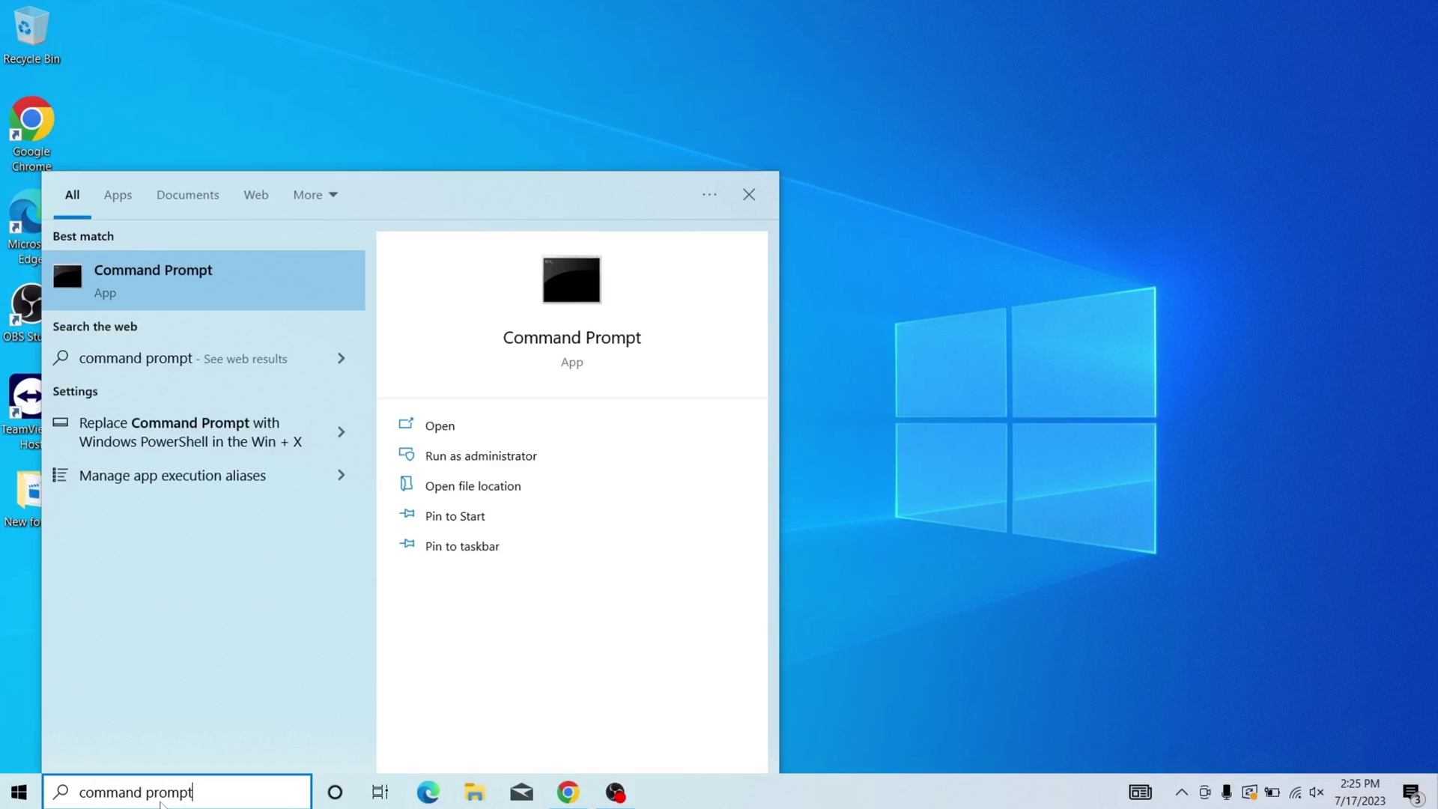
pyautogui.rightClick(143, 299)
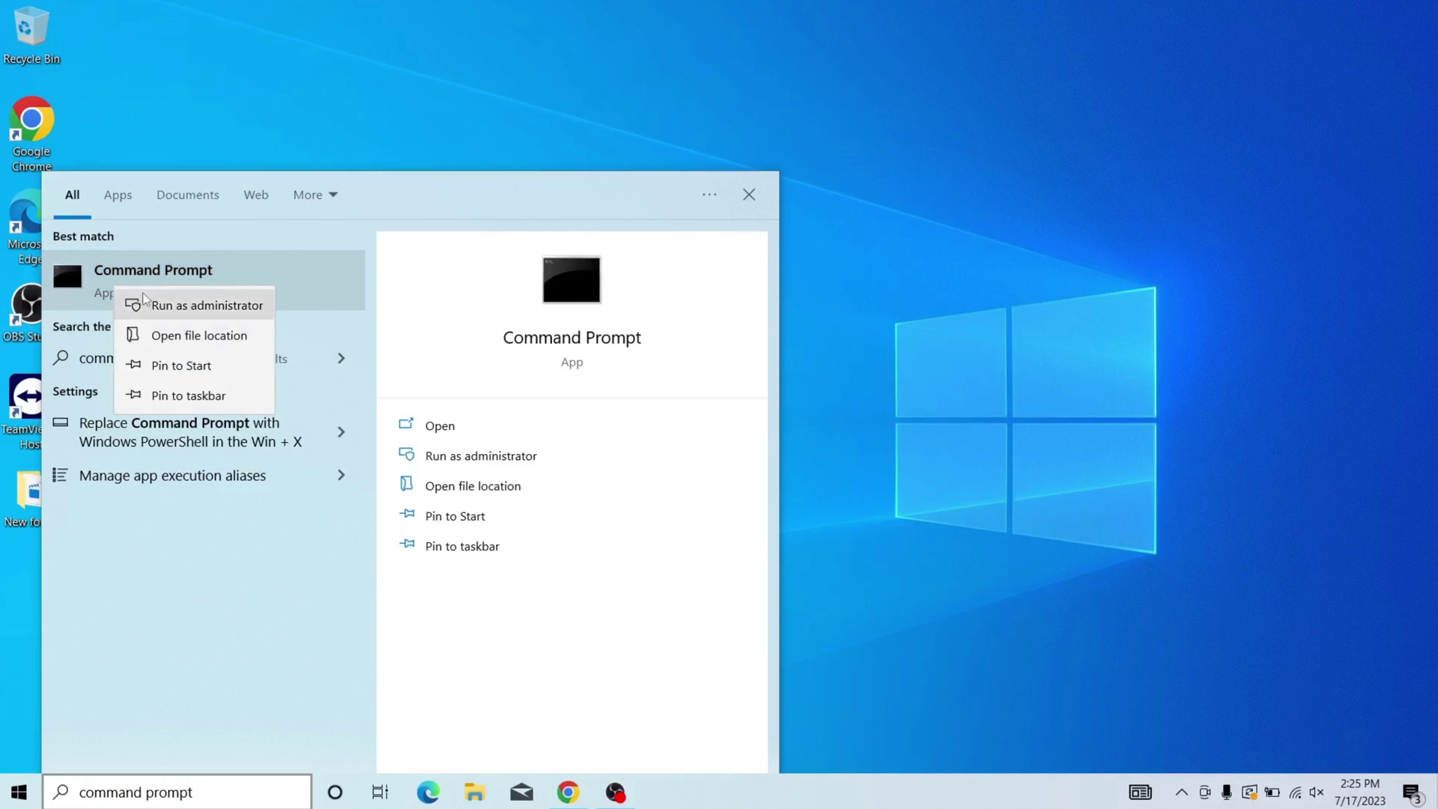
pyautogui.click(147, 301)
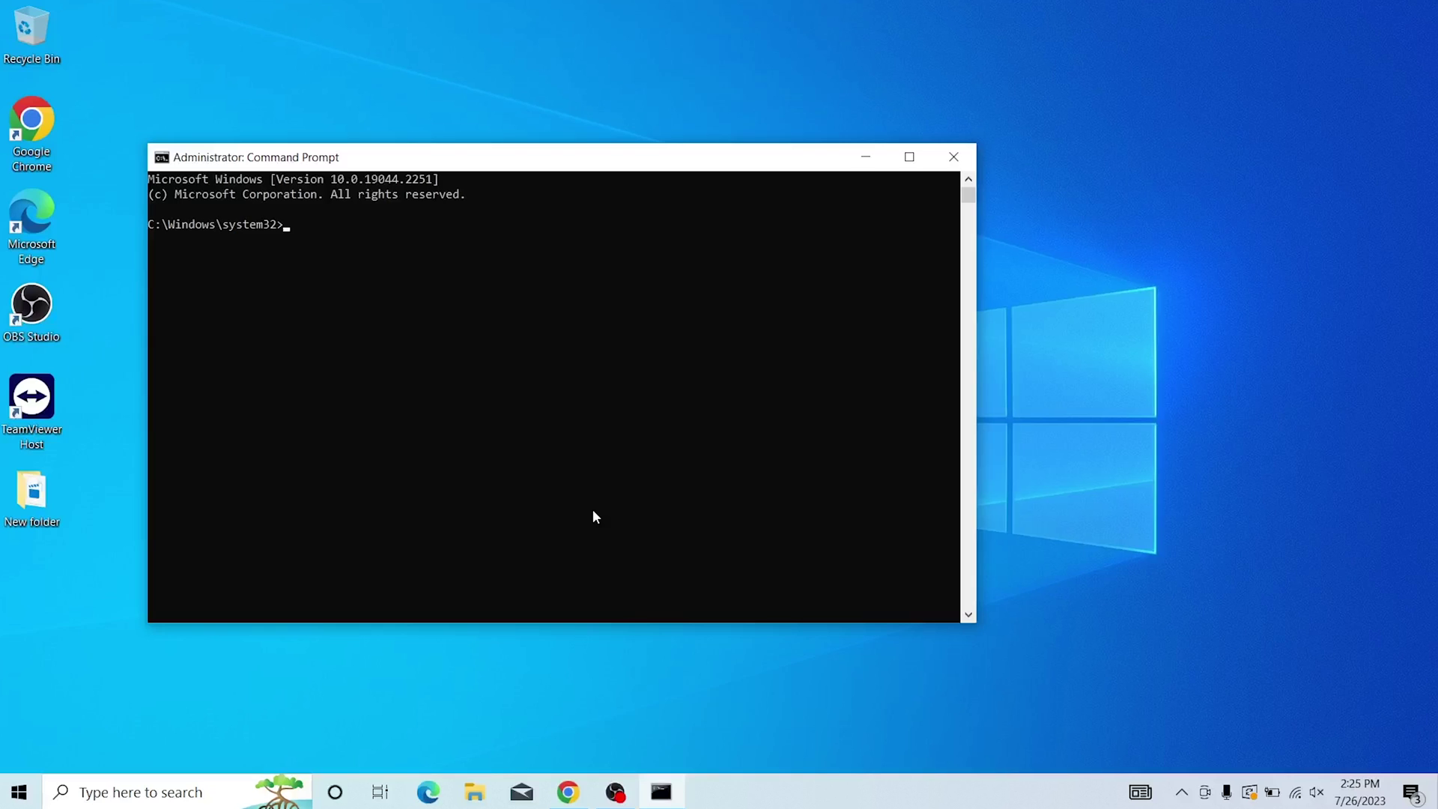
# - Run netsh int ip reset, then netsh winsock reset
pyautogui.write('net')
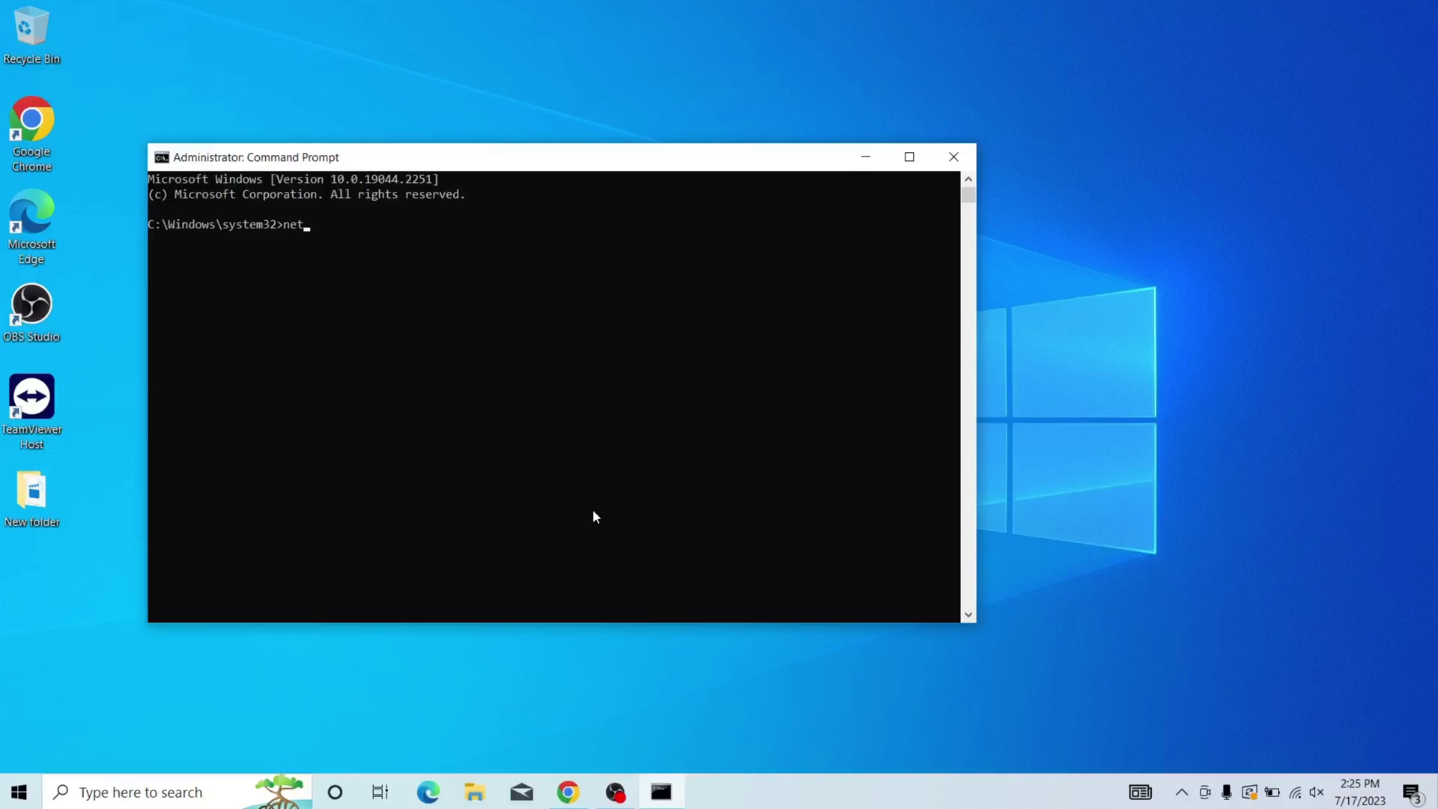
pyautogui.write('sh int ip reset')
pyautogui.press('Return')
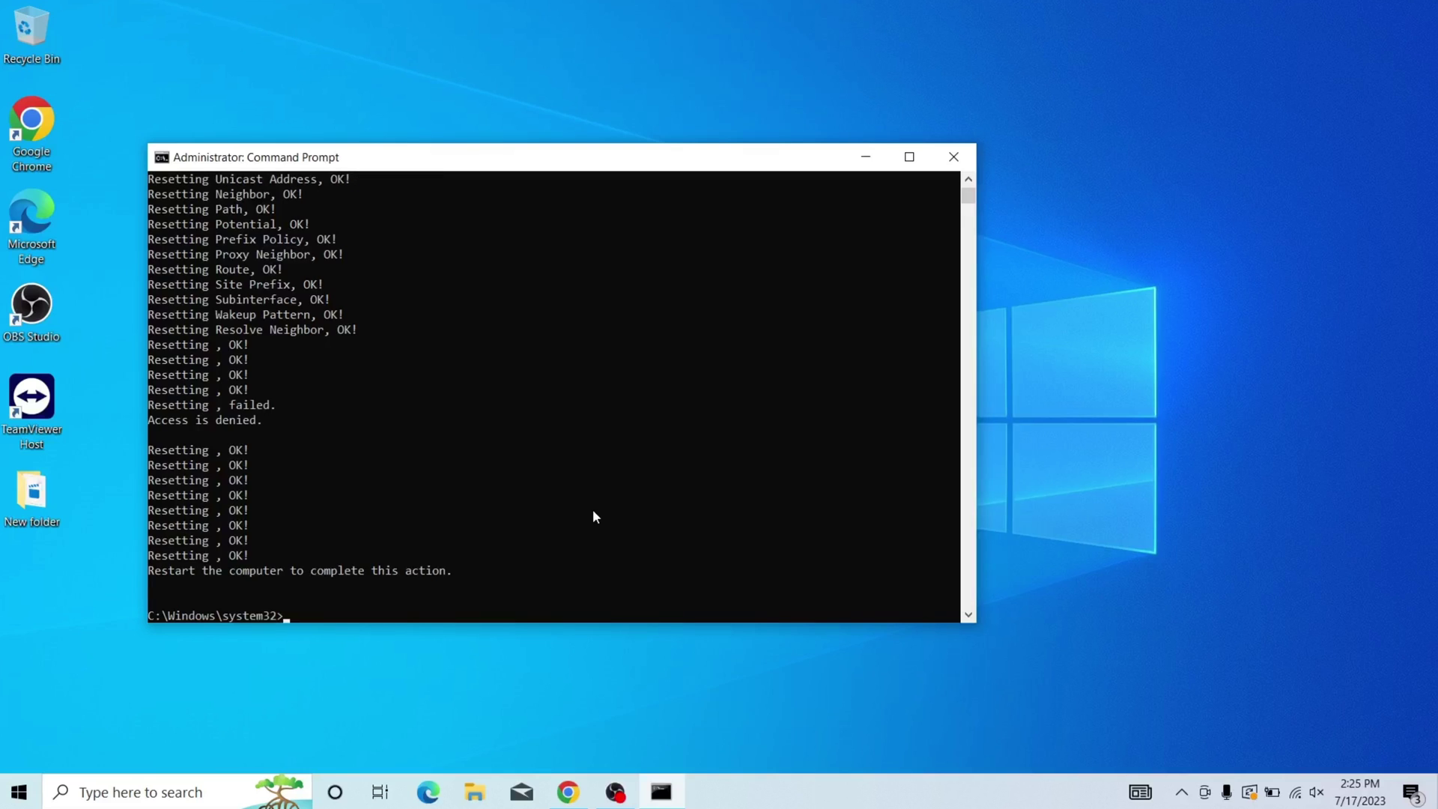
pyautogui.write('netsh winsock reset')
pyautogui.press('Return')
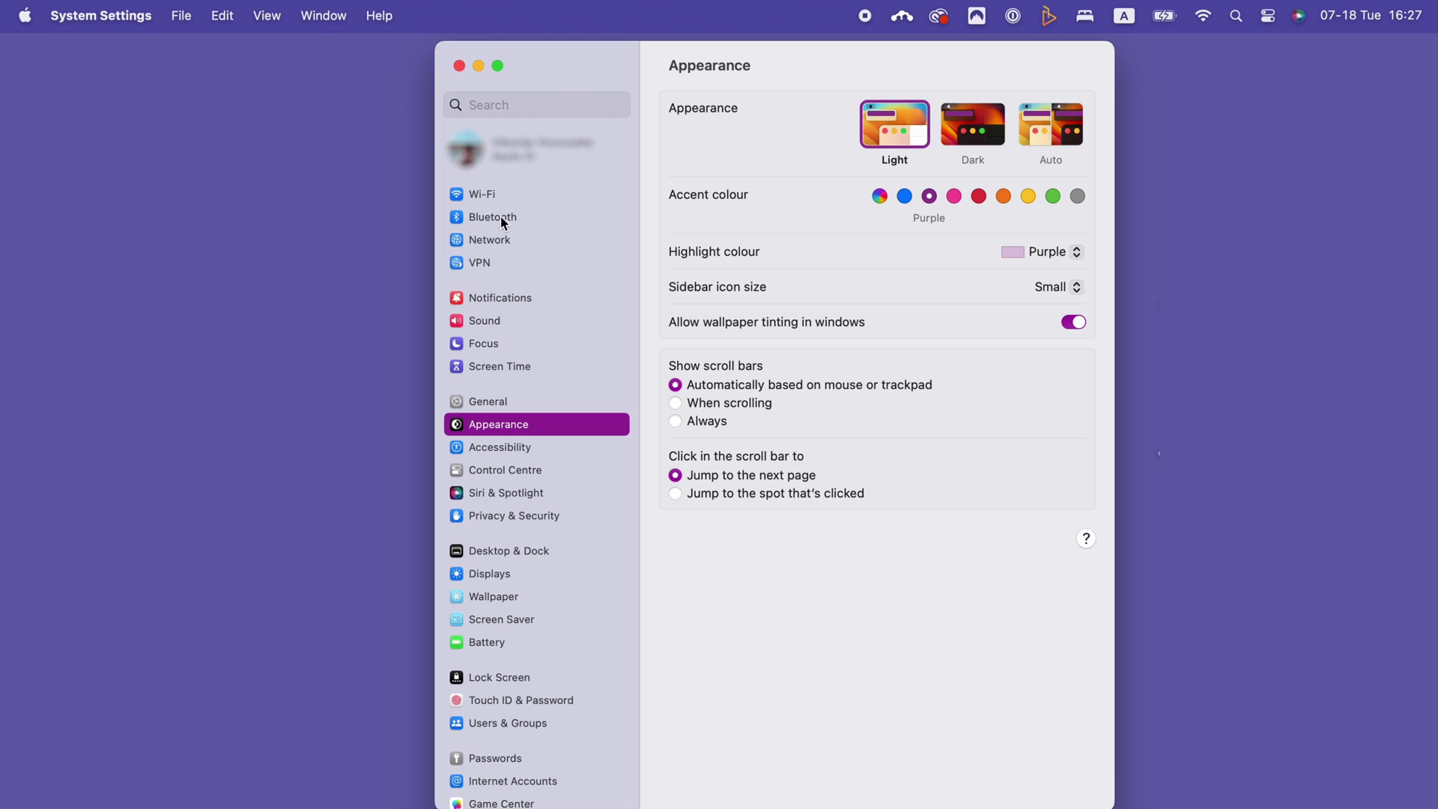
# - Open the Wi-Fi details of #Telia-4E0374 in Network settings and show its TCP/IP page
pyautogui.click(510, 240)
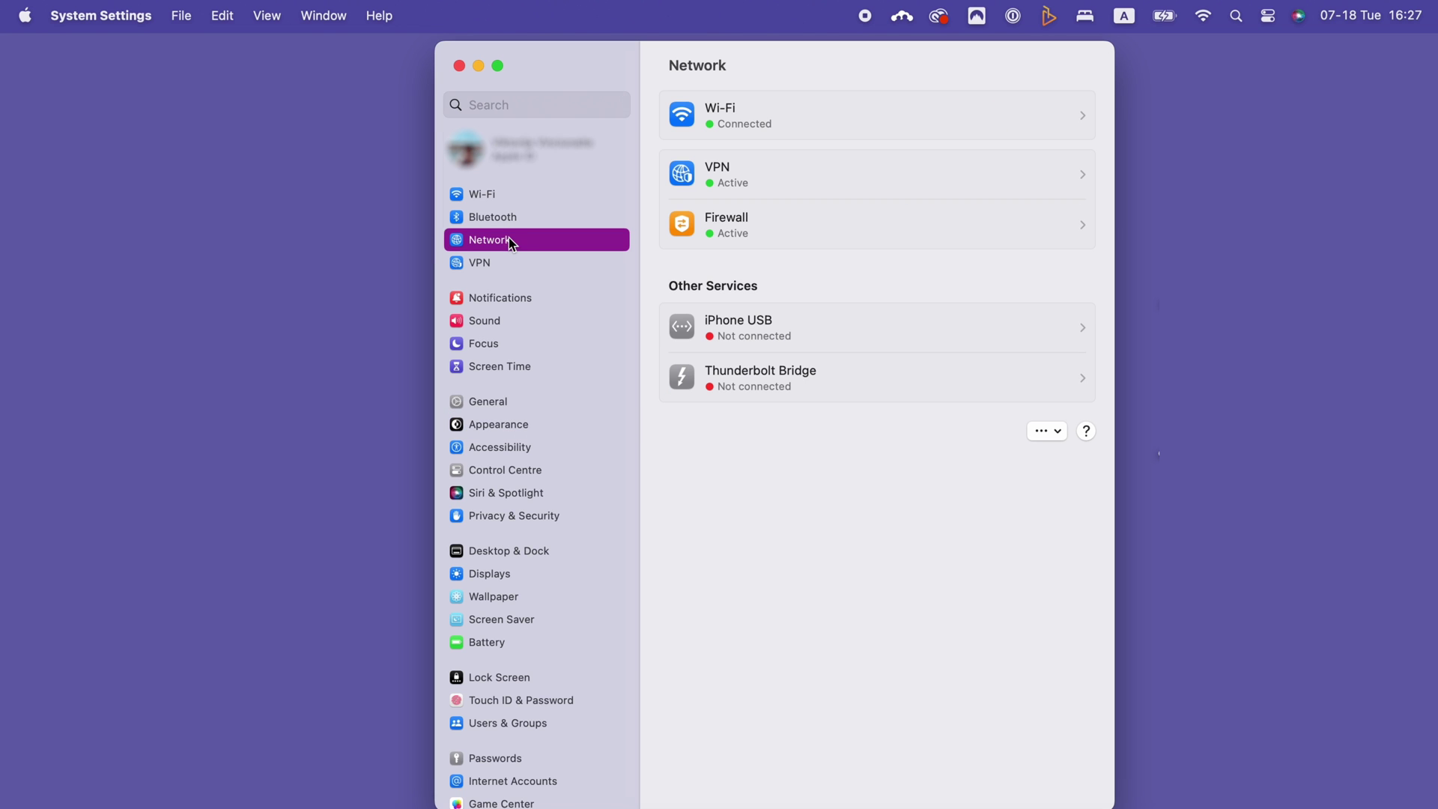
pyautogui.click(858, 124)
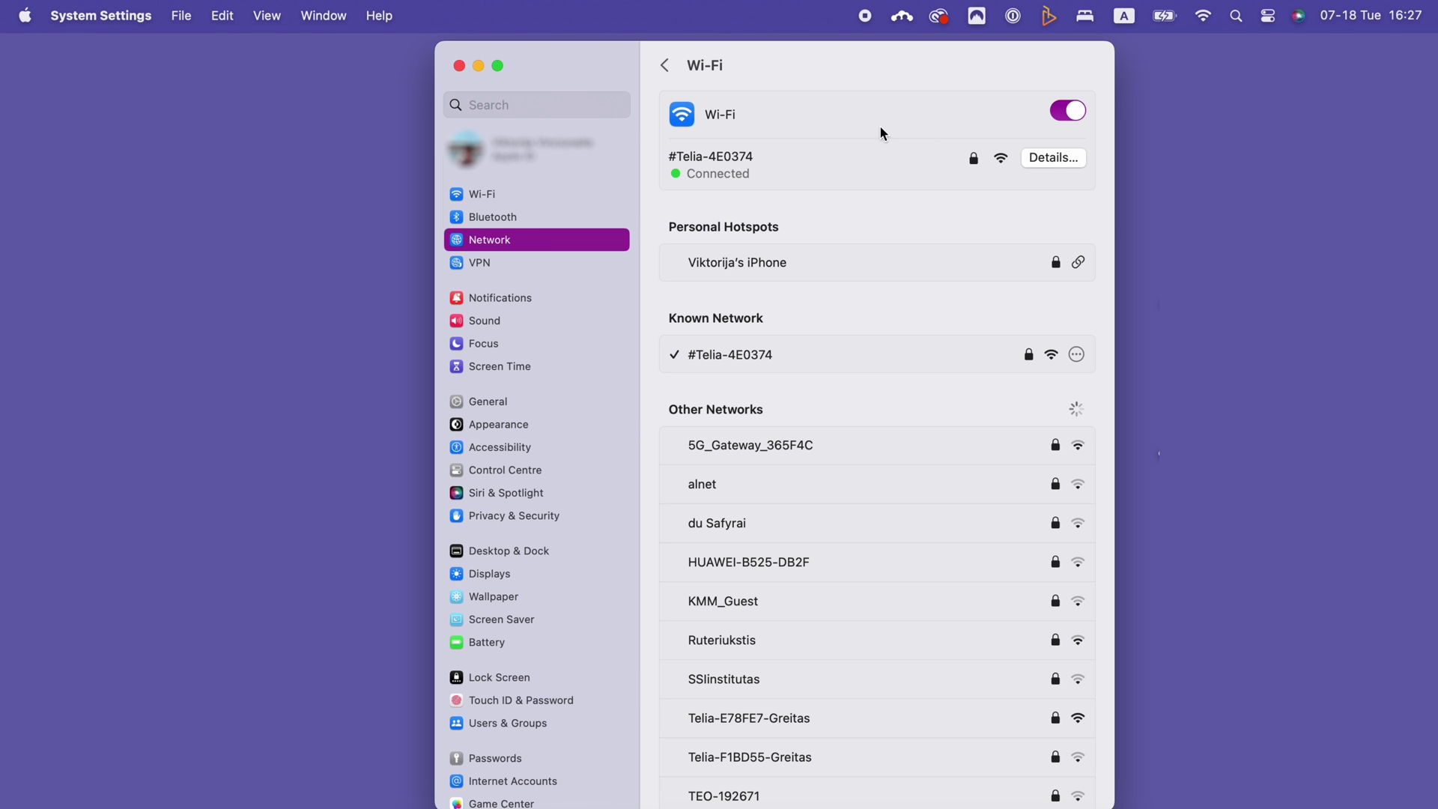
pyautogui.click(1049, 155)
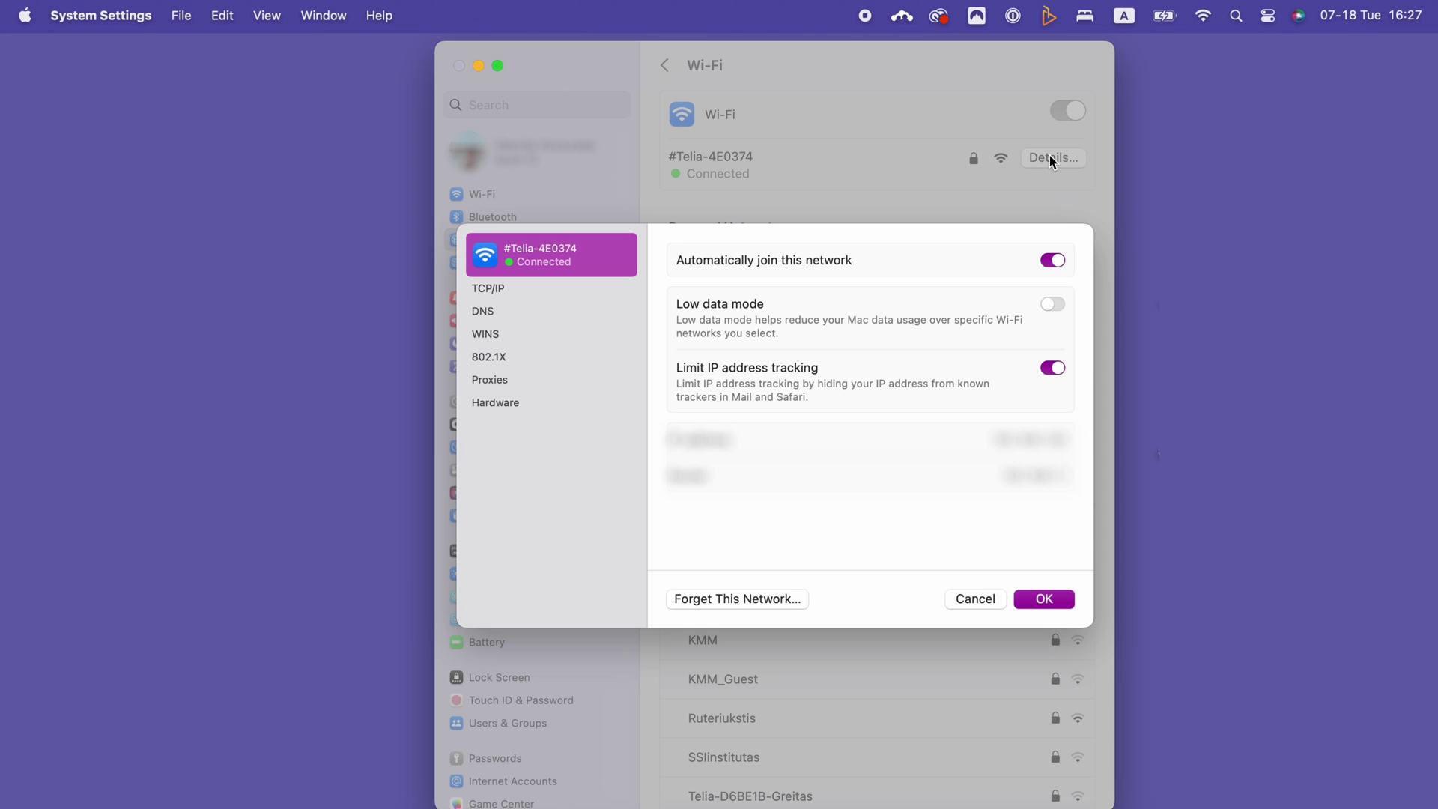
pyautogui.click(497, 290)
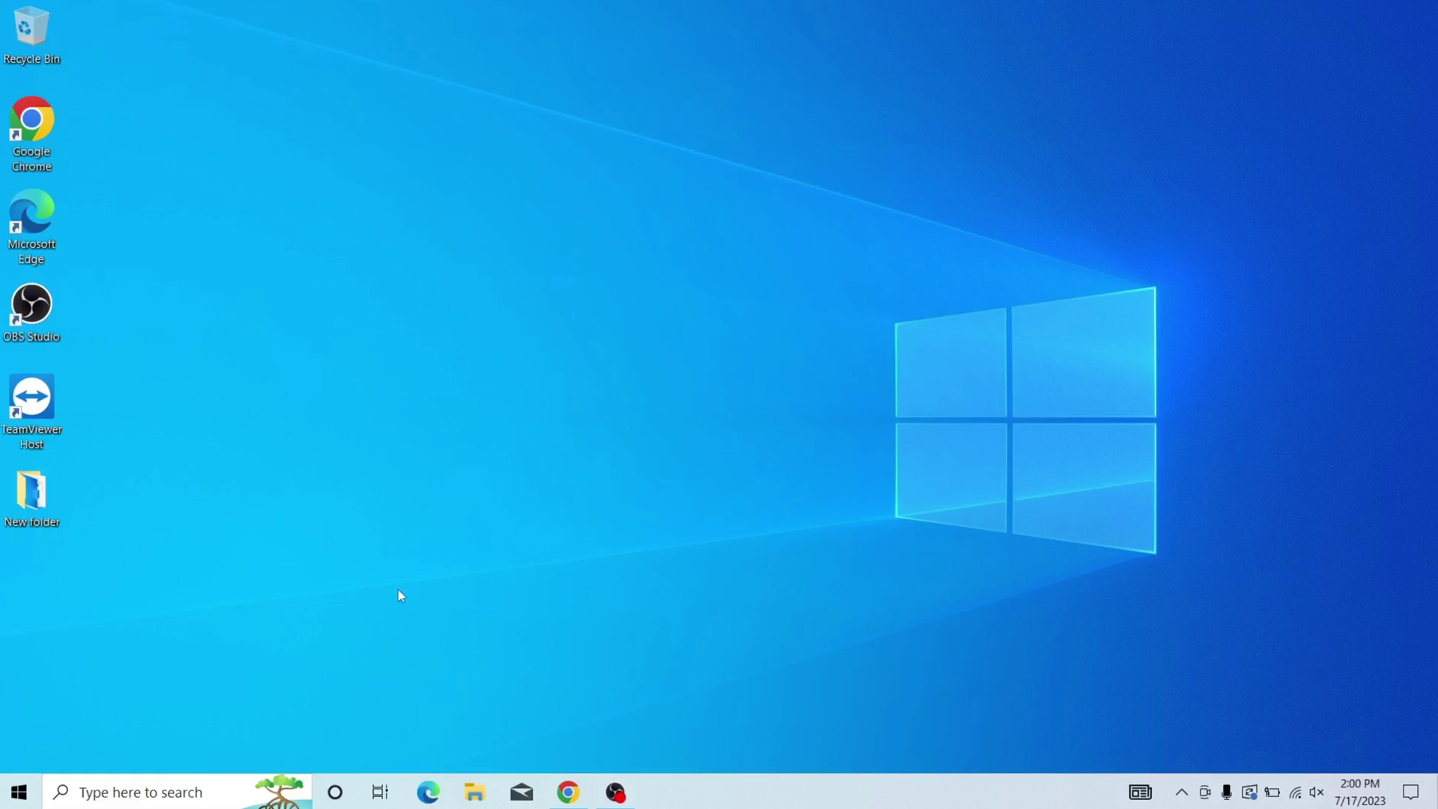
# - Open Command Prompt from Windows search and run ipconfig/flushdns
pyautogui.click(186, 792)
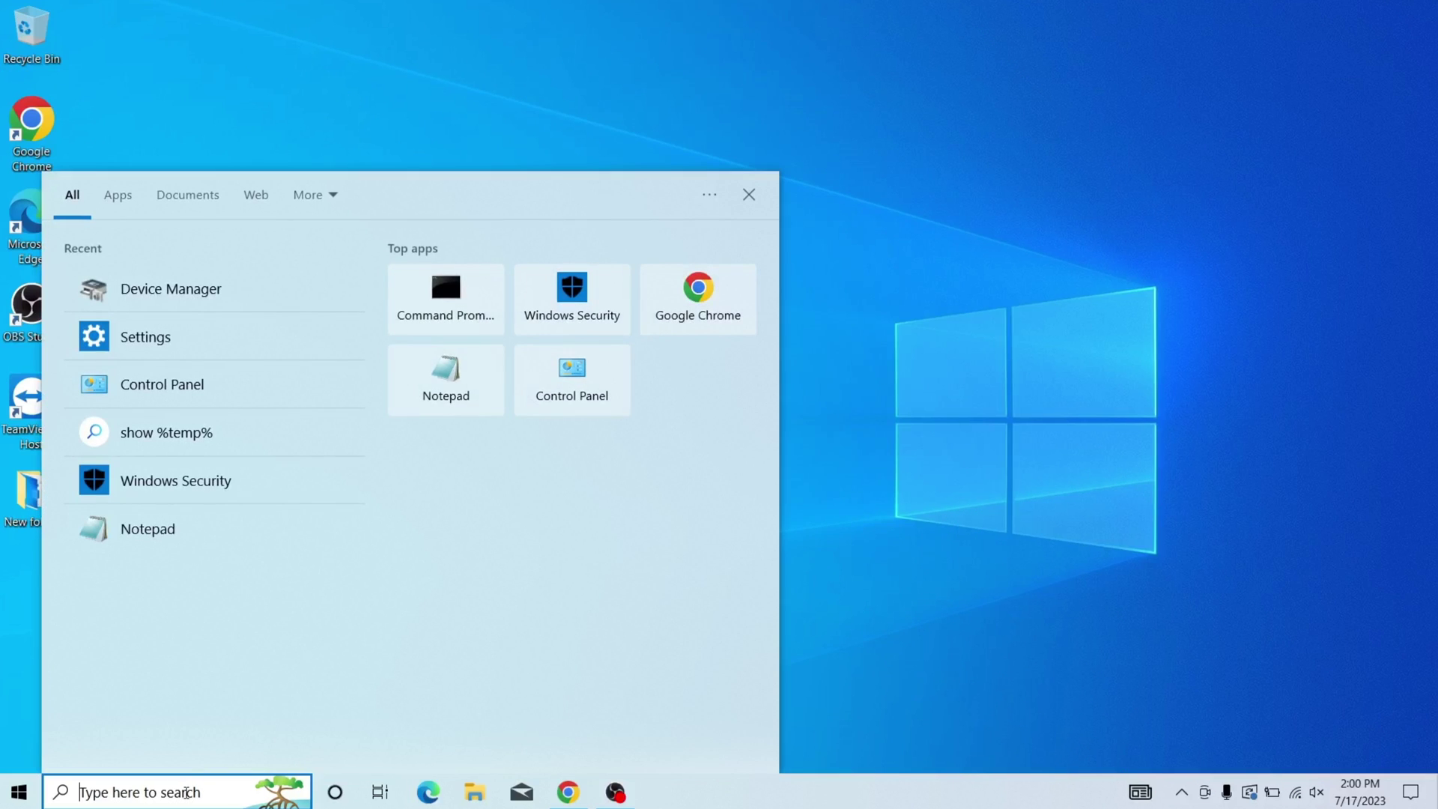
pyautogui.write('comman')
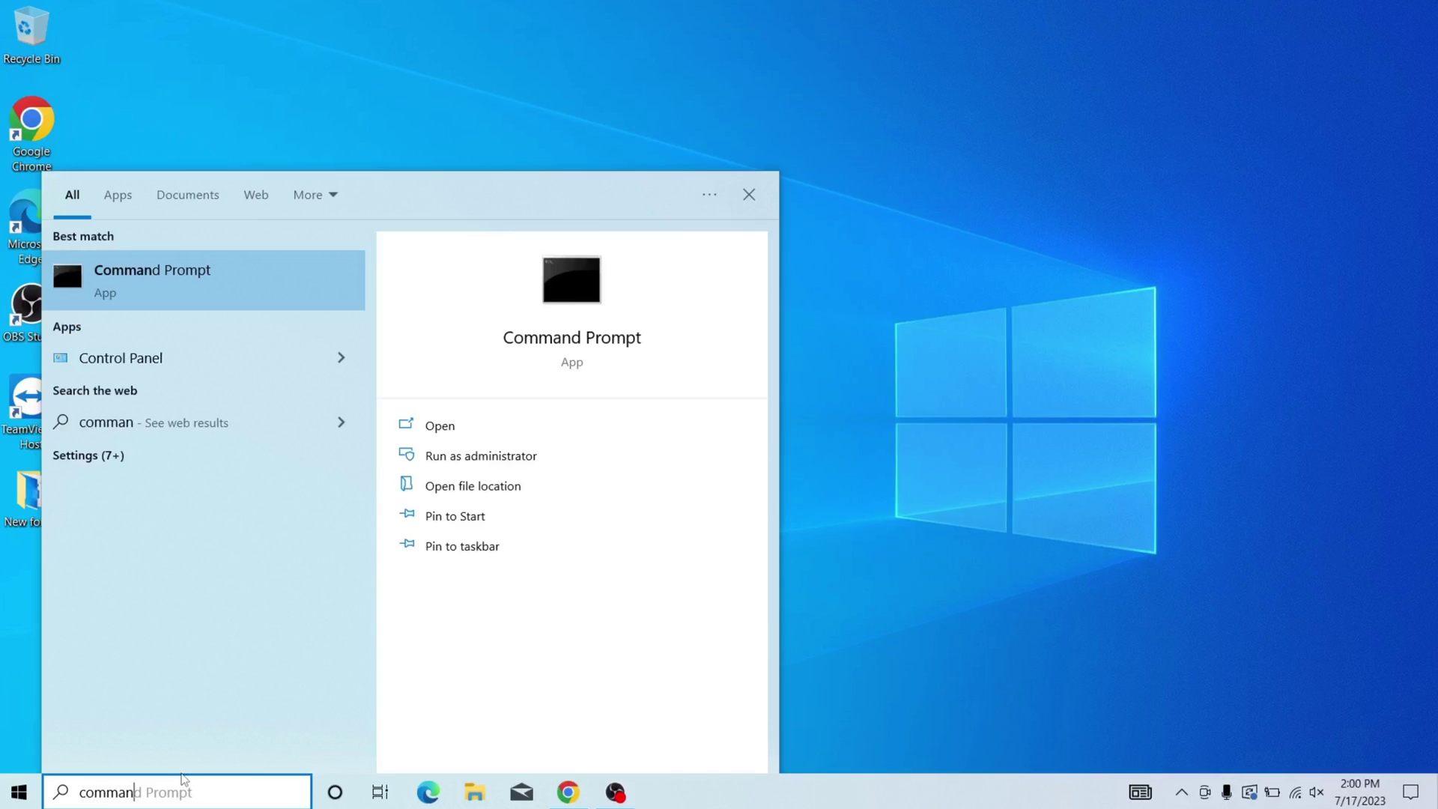
pyautogui.write('d prompt')
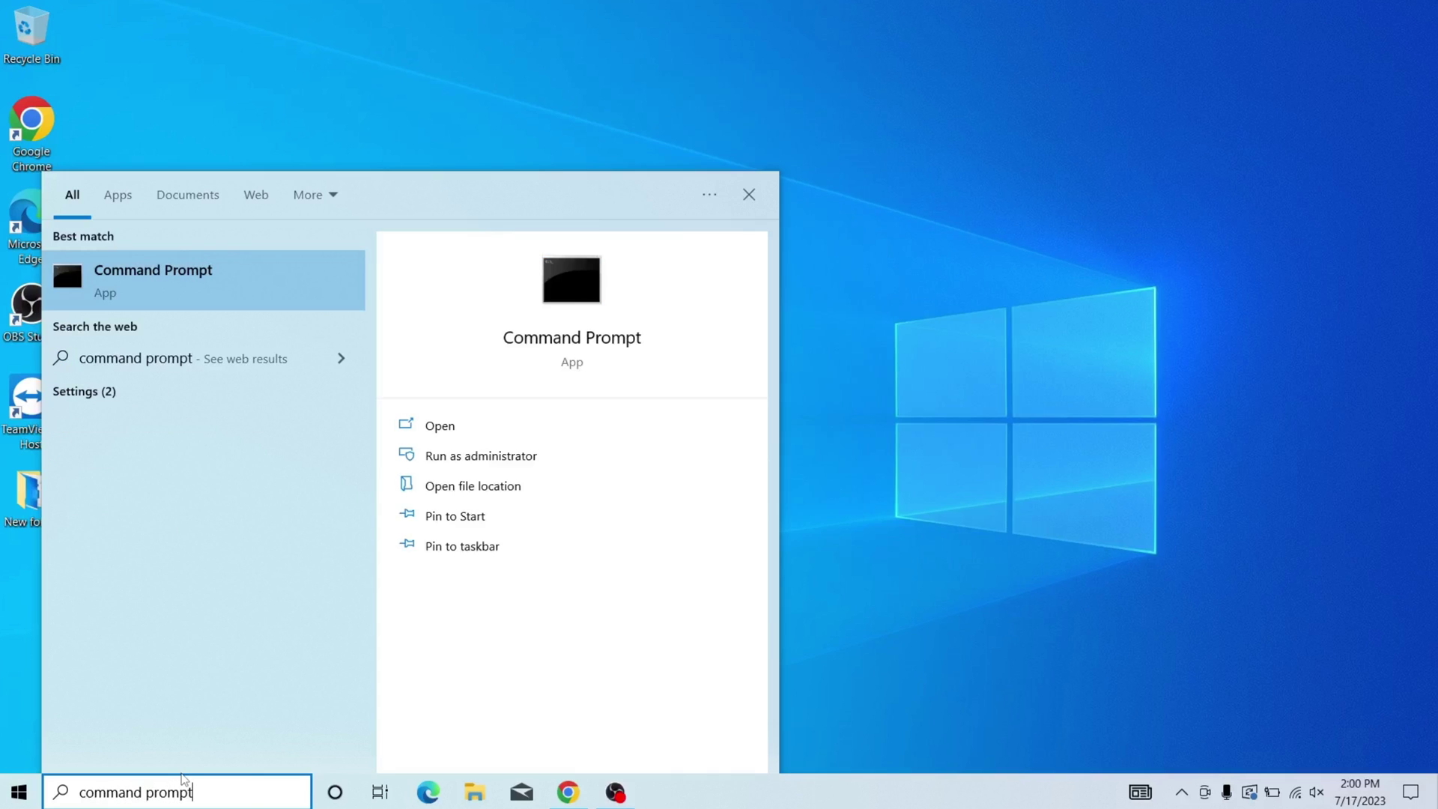
pyautogui.rightClick(213, 294)
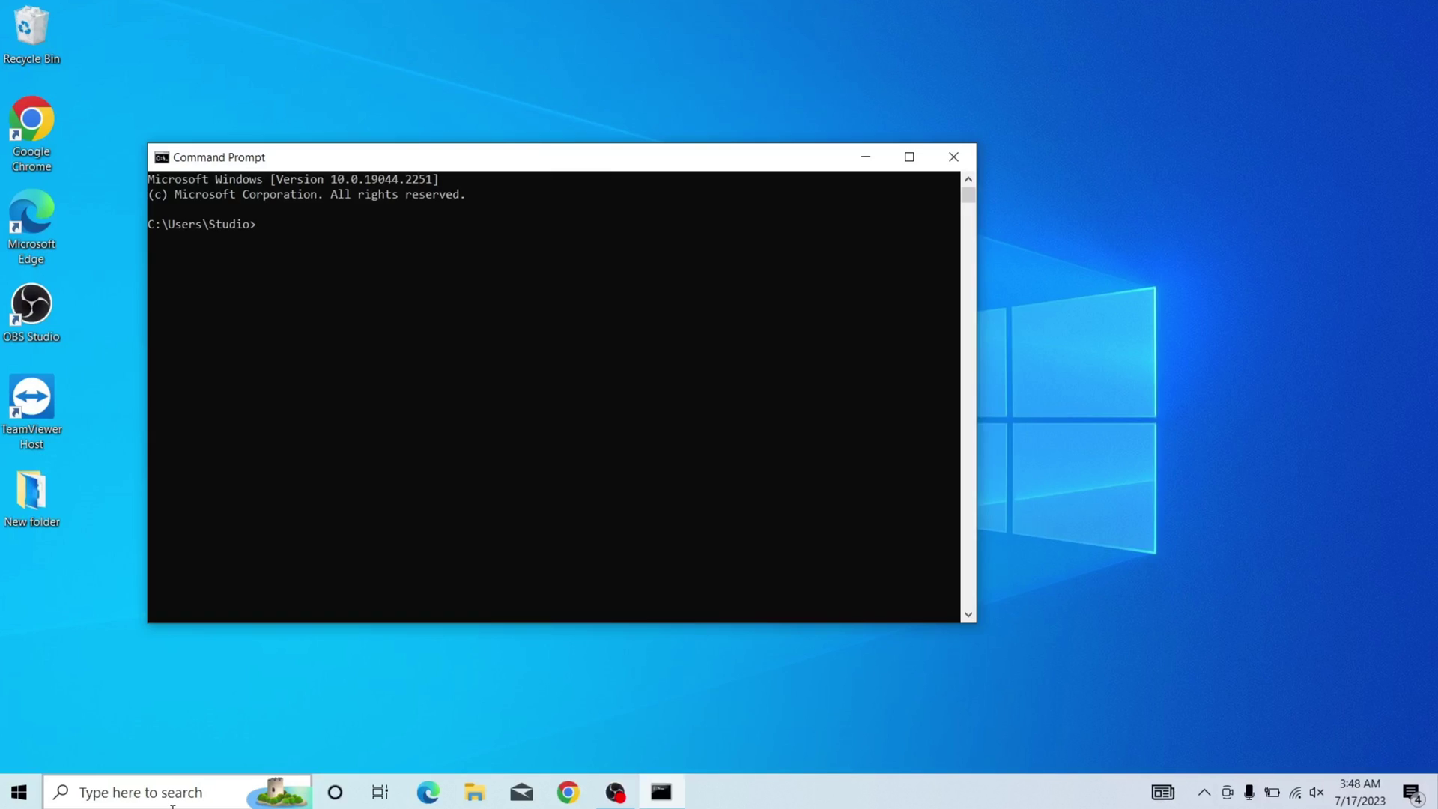
pyautogui.write('ipconfig/flushdns')
pyautogui.press('Return')
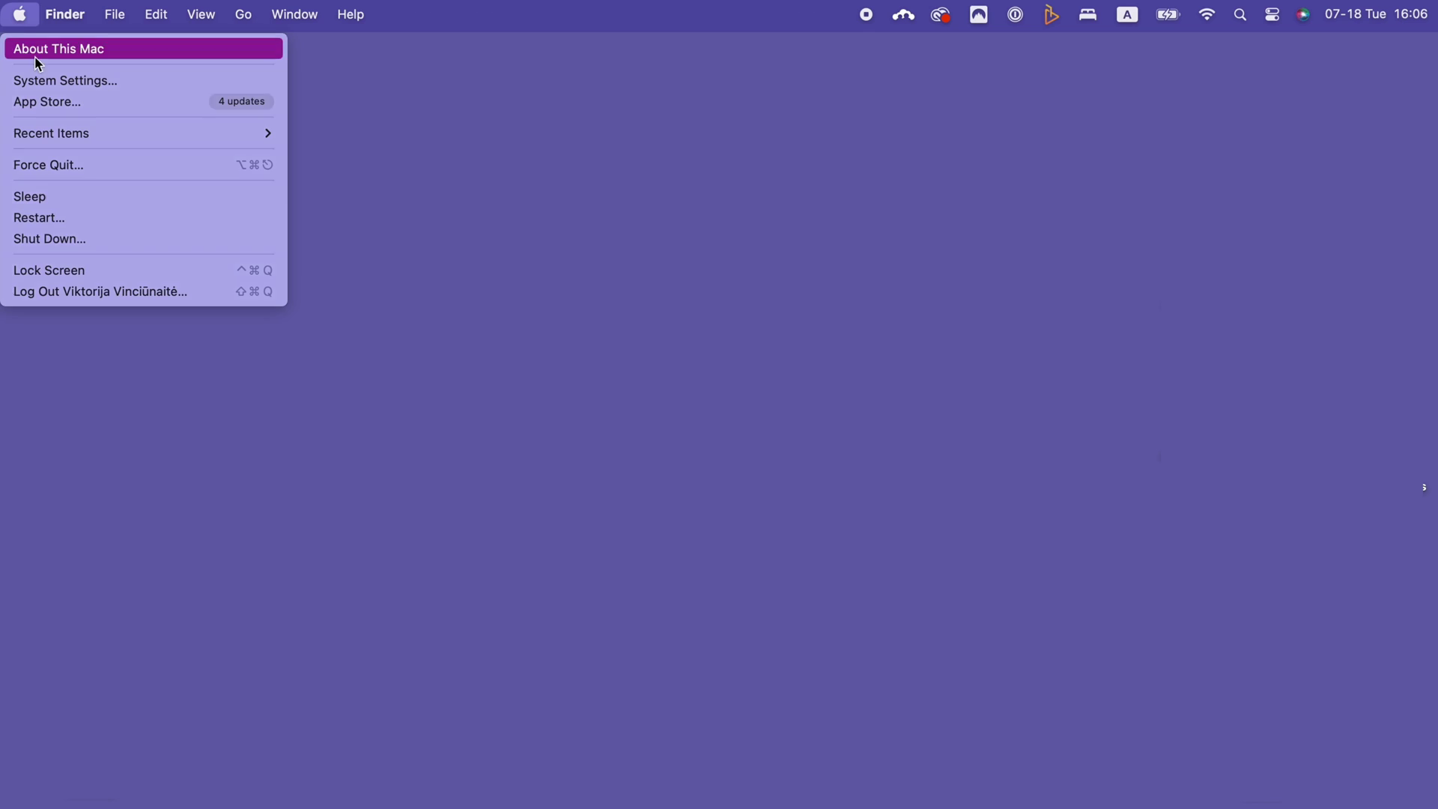
# - Confirm macOS 13.4.1 in About This Mac, then run the pasted dscacheutil flush and mDNSResponder restart command
pyautogui.click(38, 59)
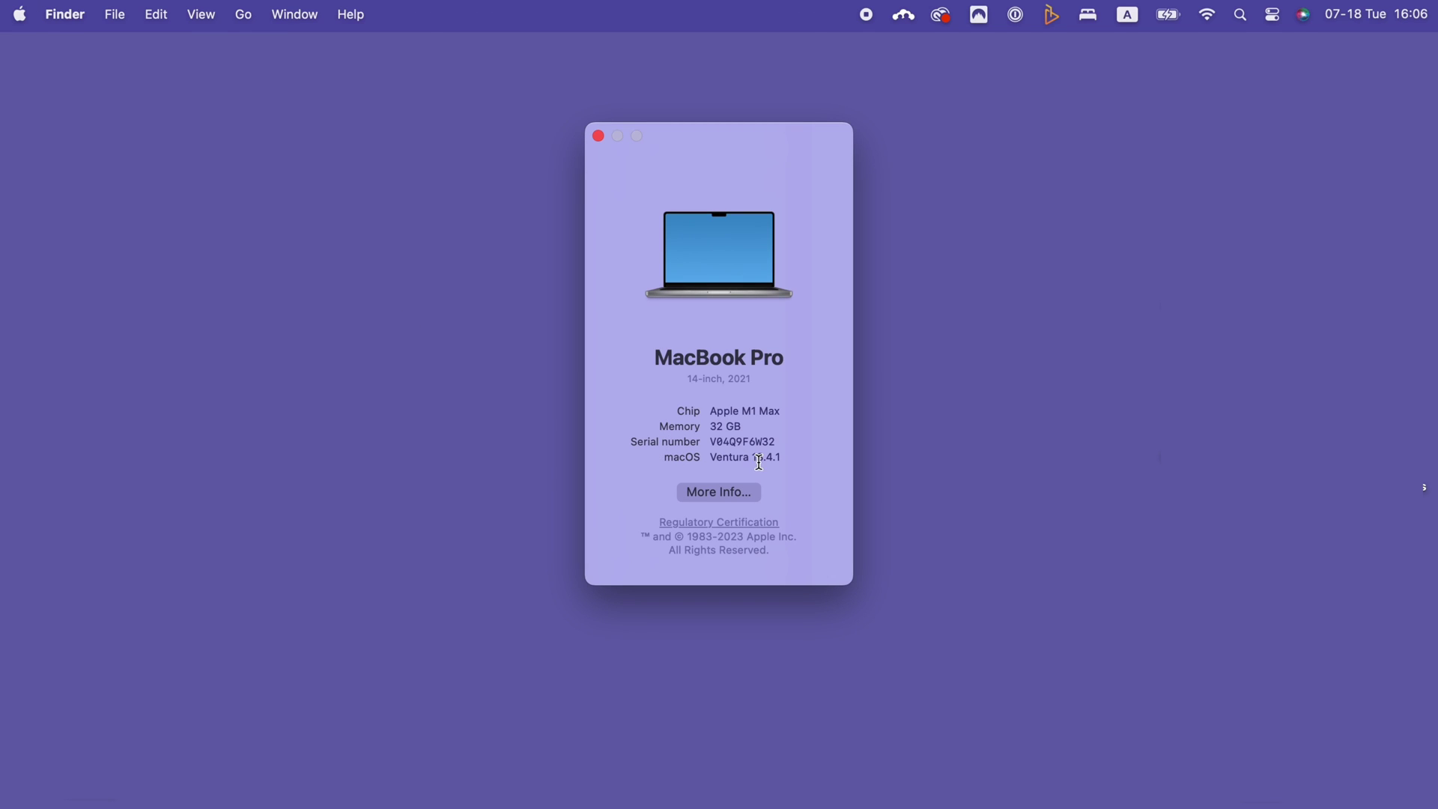
pyautogui.moveTo(709, 458); pyautogui.dragTo(788, 468)
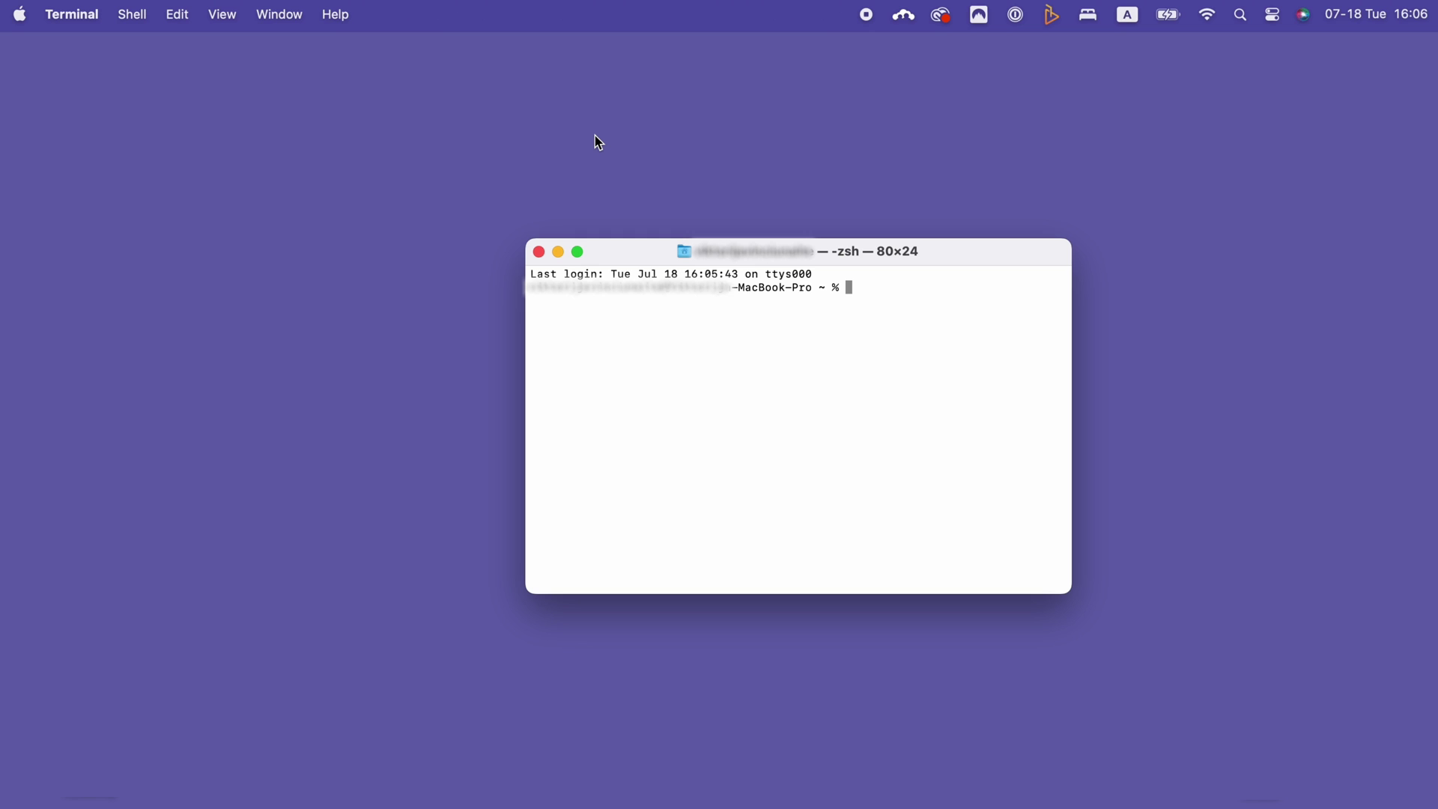
pyautogui.write('sudo dscacheutil -flushcache; sudo killall -HUP mDNSResponder')
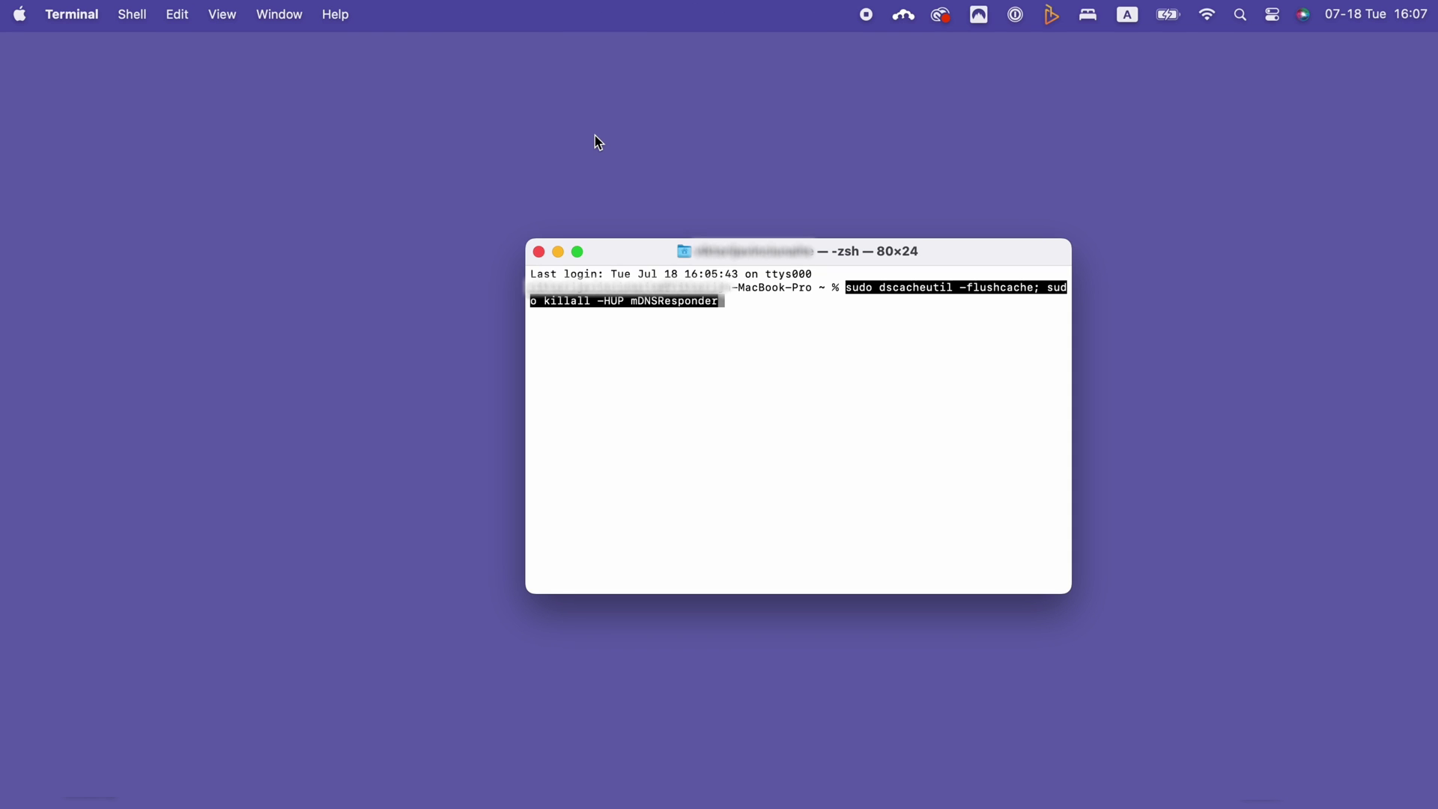
pyautogui.press('Return')
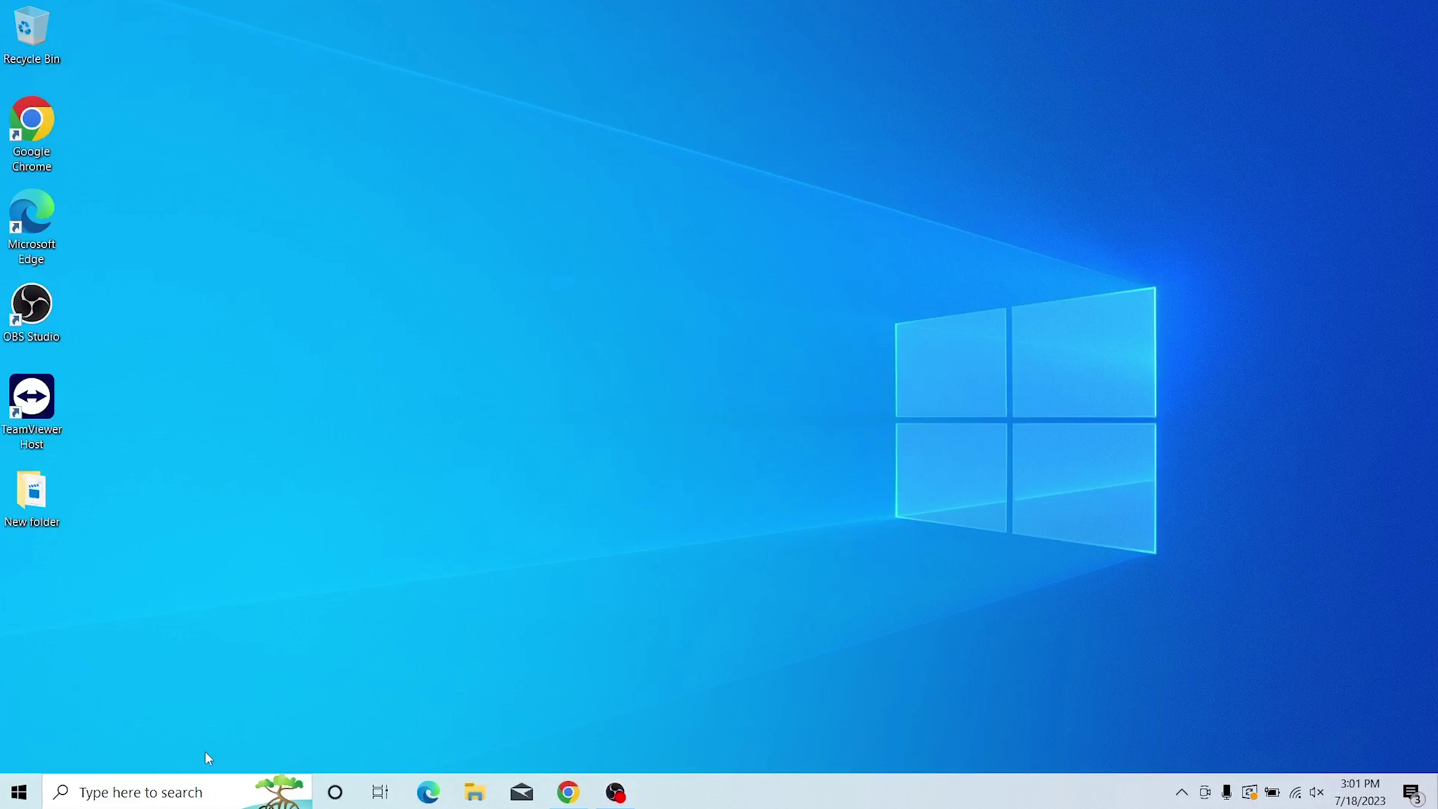
# - Search for 'command' and launch Command Prompt as administrator
pyautogui.click(175, 793)
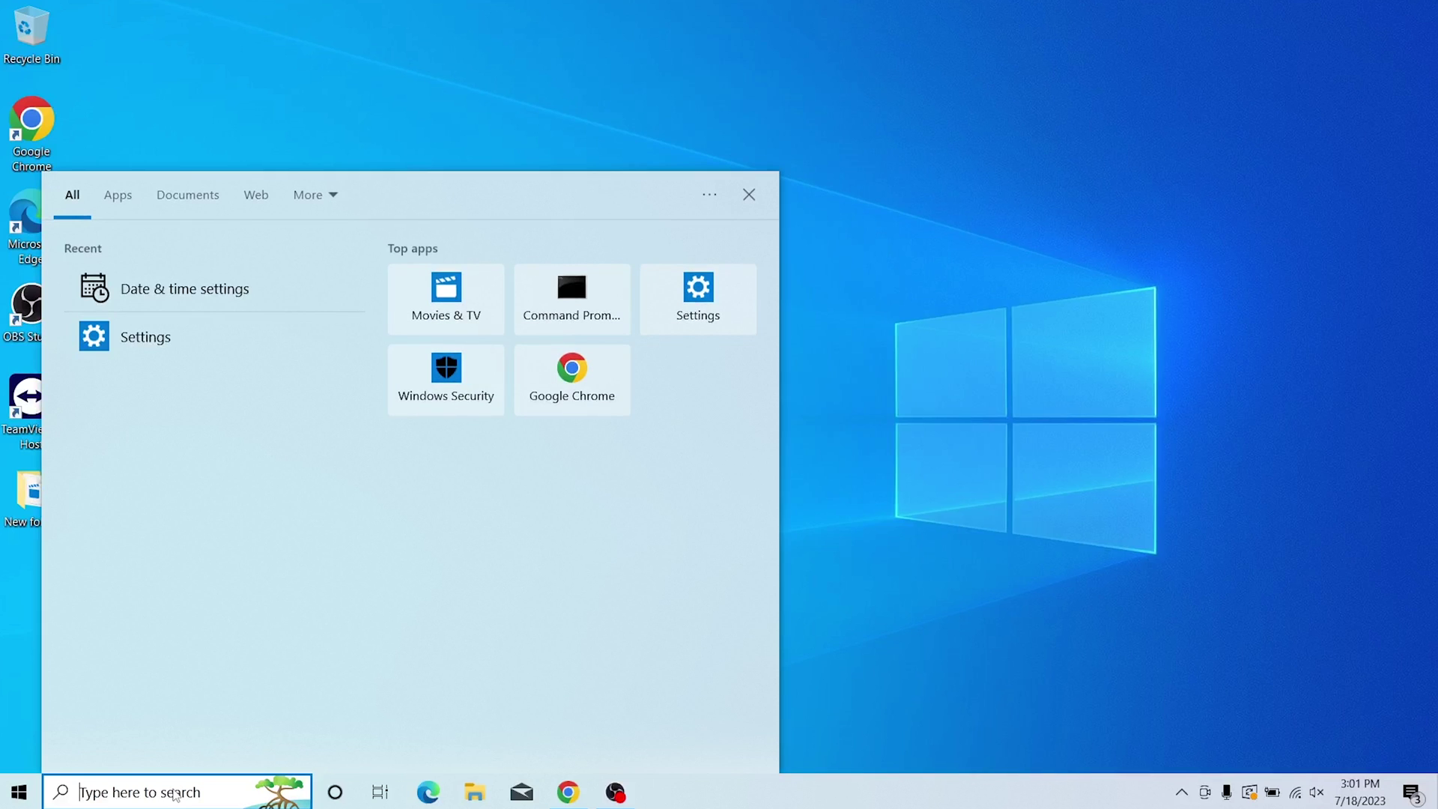
pyautogui.write('command')
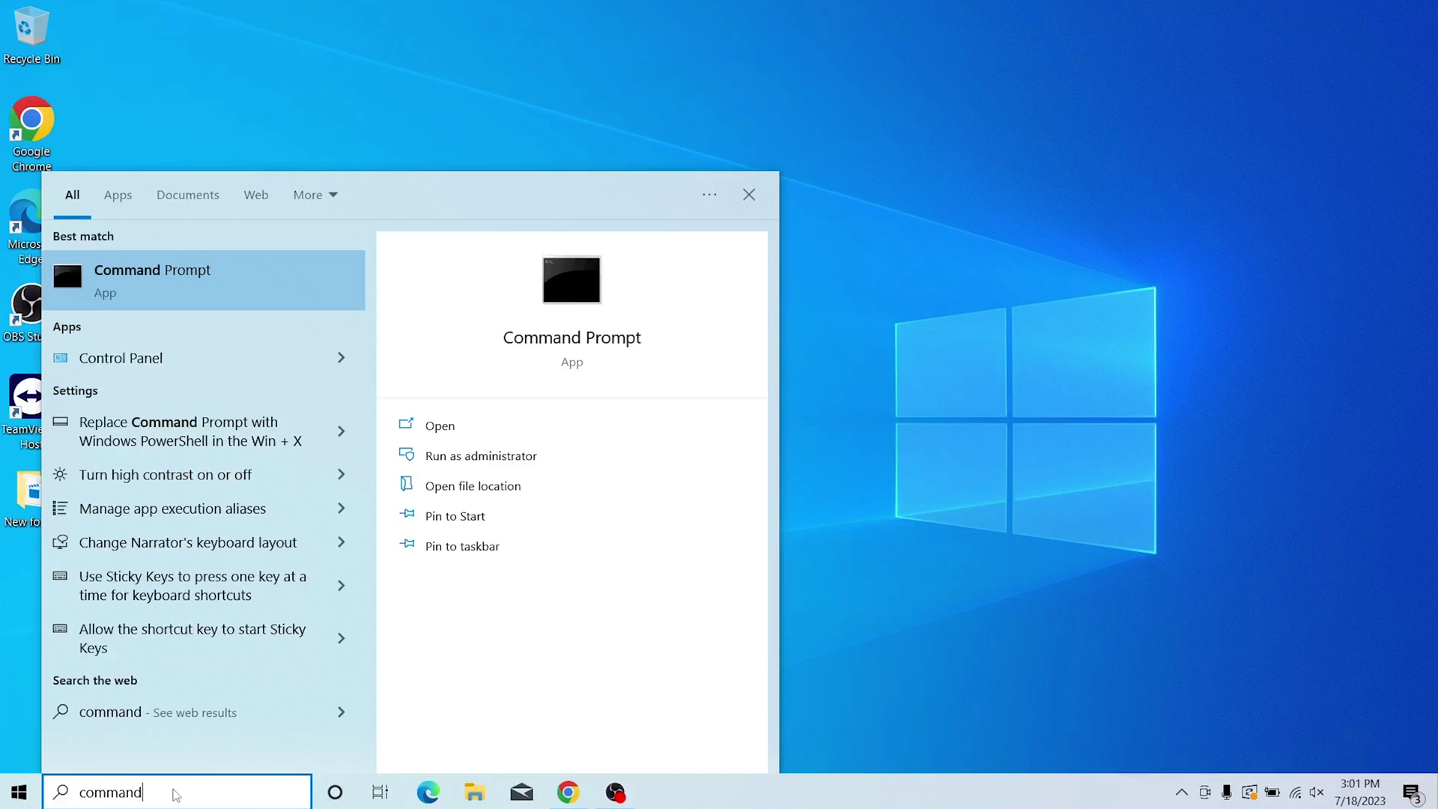
pyautogui.rightClick(152, 287)
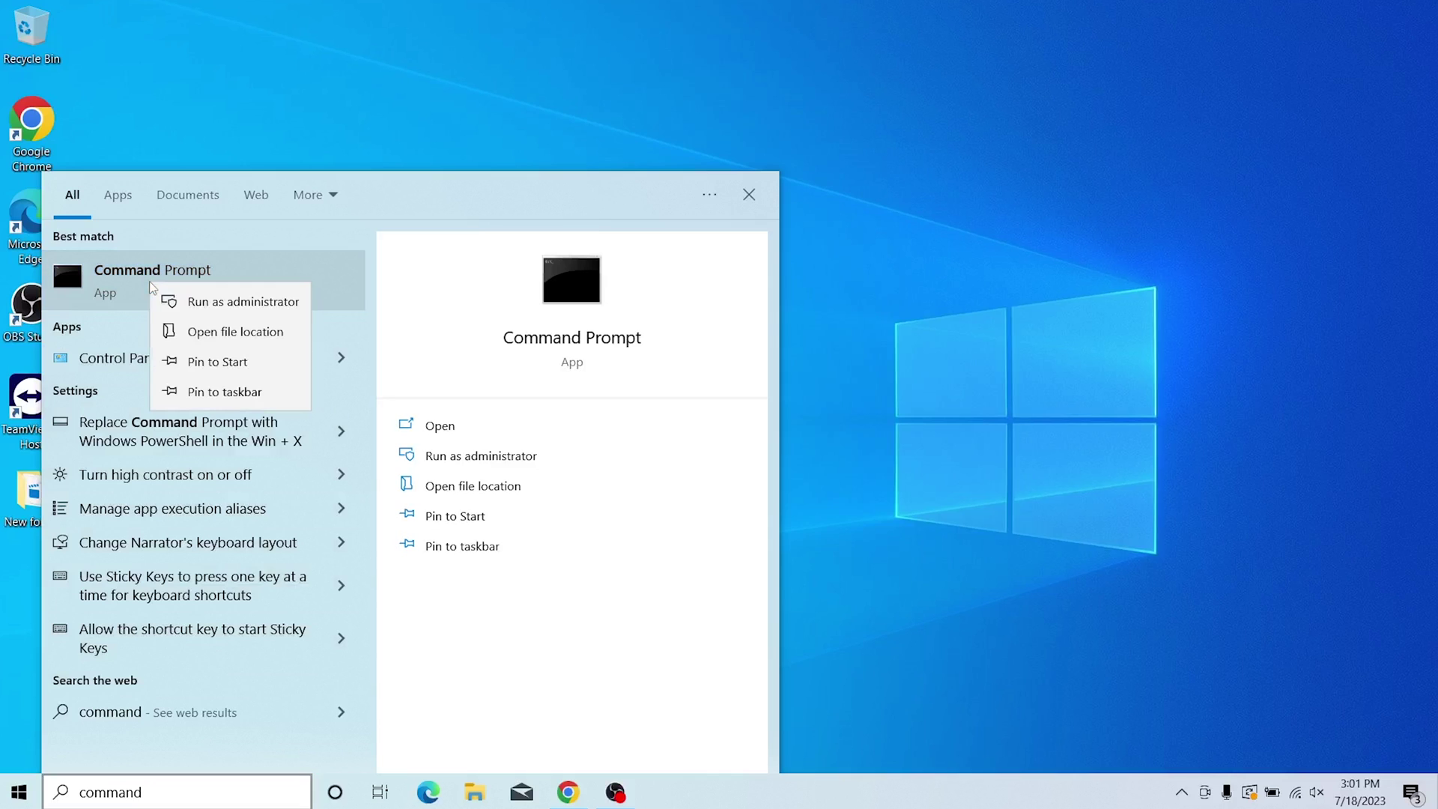
pyautogui.click(200, 308)
# - Run ipconfig/release, then ipconfig/renew
pyautogui.write('ipconf')
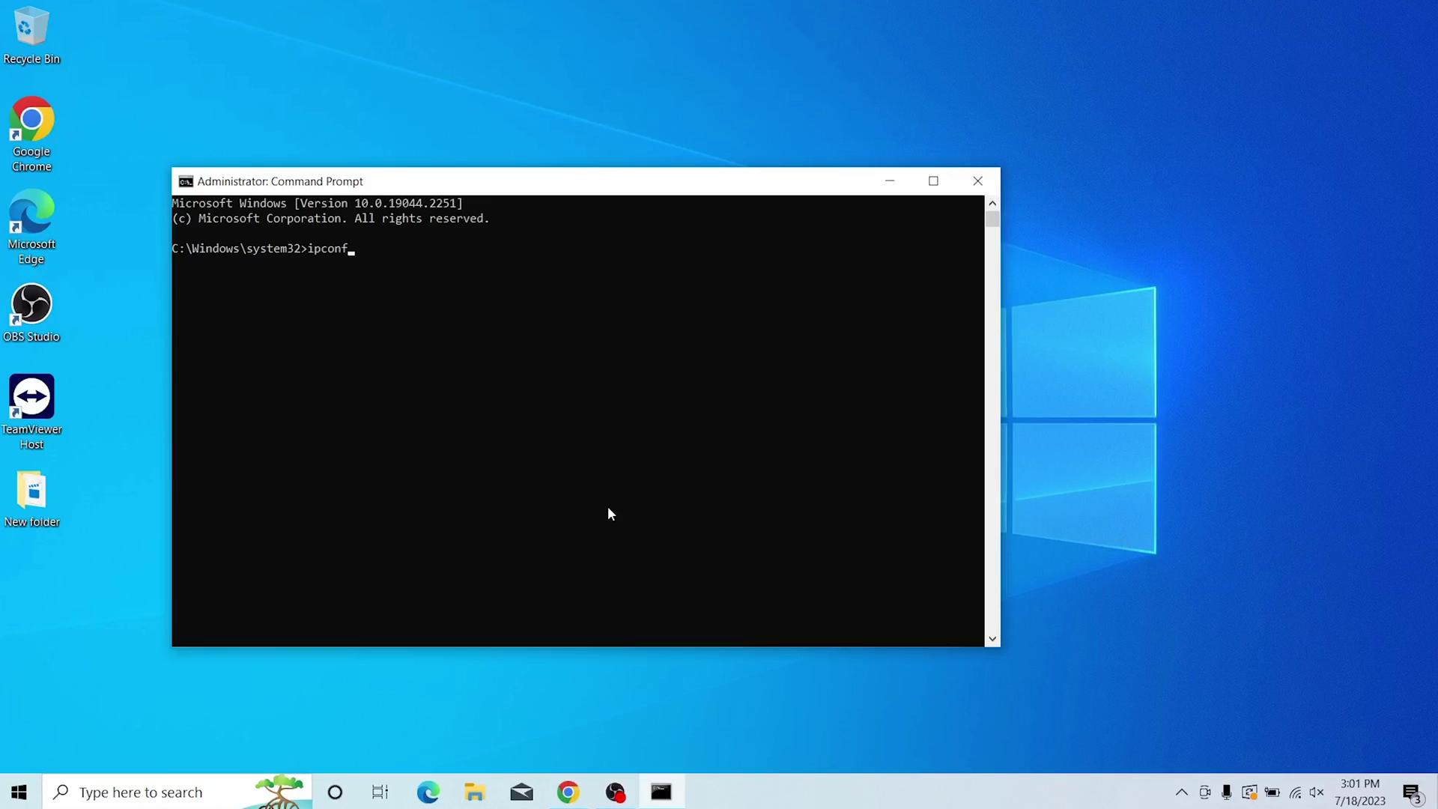
pyautogui.write('ig/release')
pyautogui.press('Return')
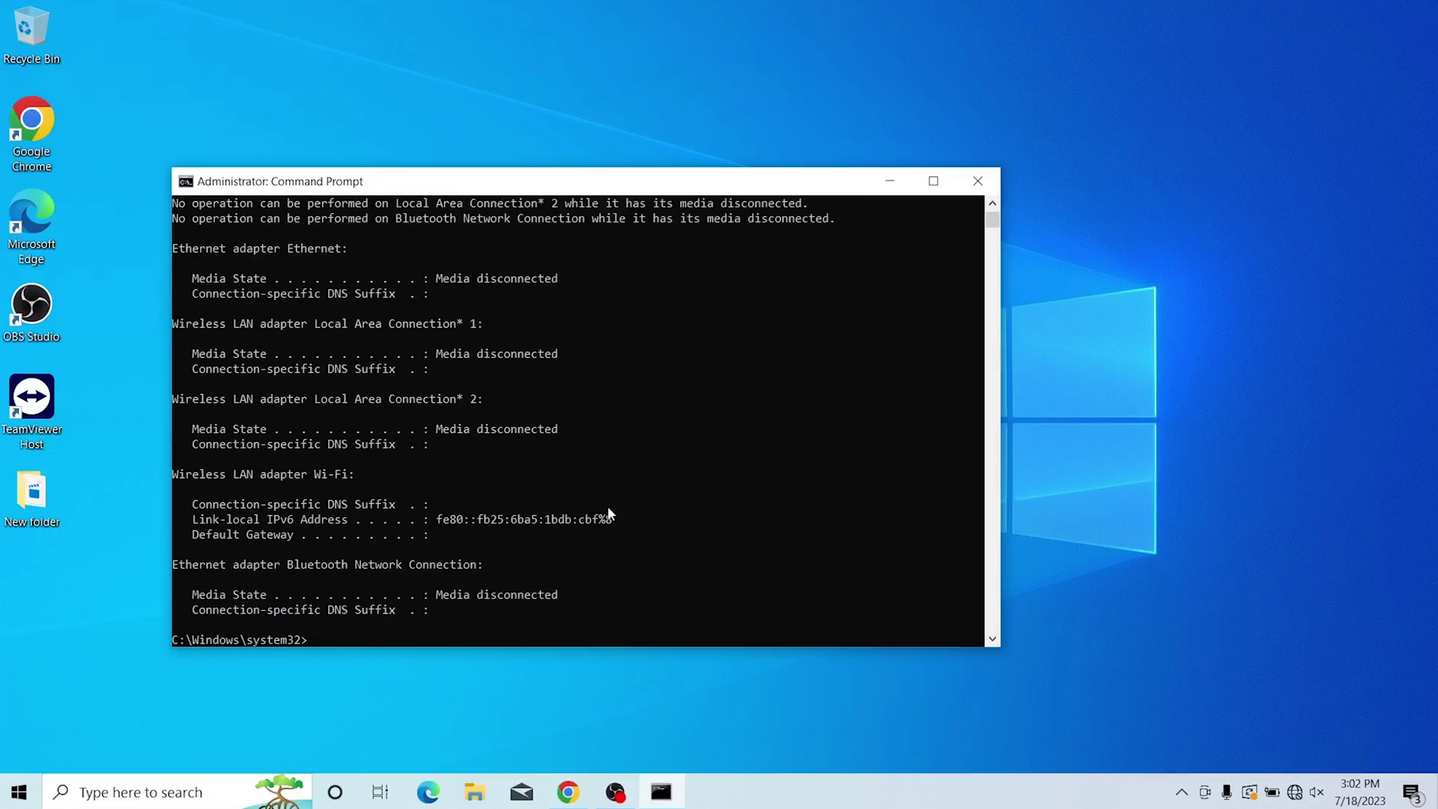
pyautogui.write('ipconfig/renew')
pyautogui.press('Return')
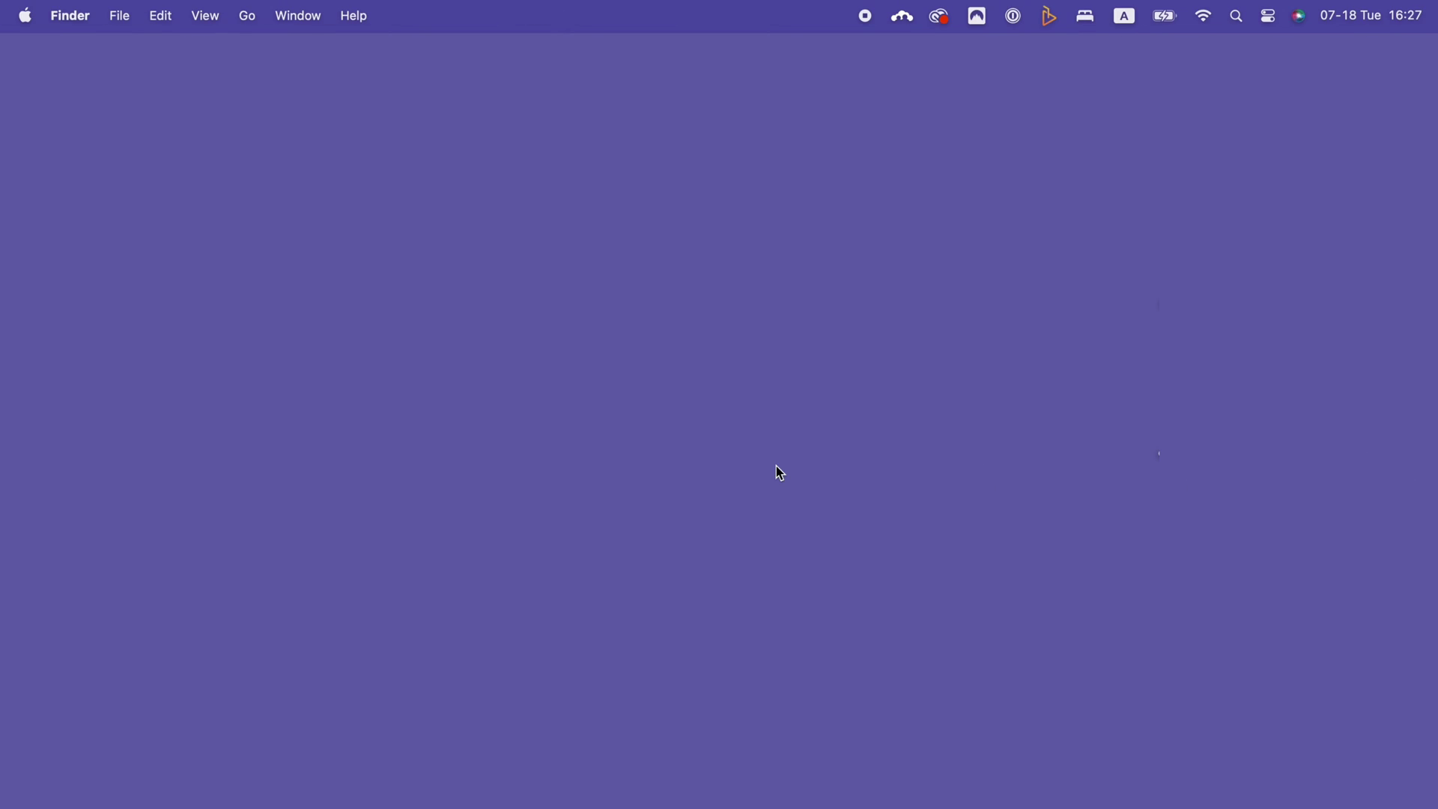
# - From the Apple menu, go to System Settings > Network > Wi-Fi and show #Telia-4E0374's TCP/IP details
pyautogui.click(25, 15)
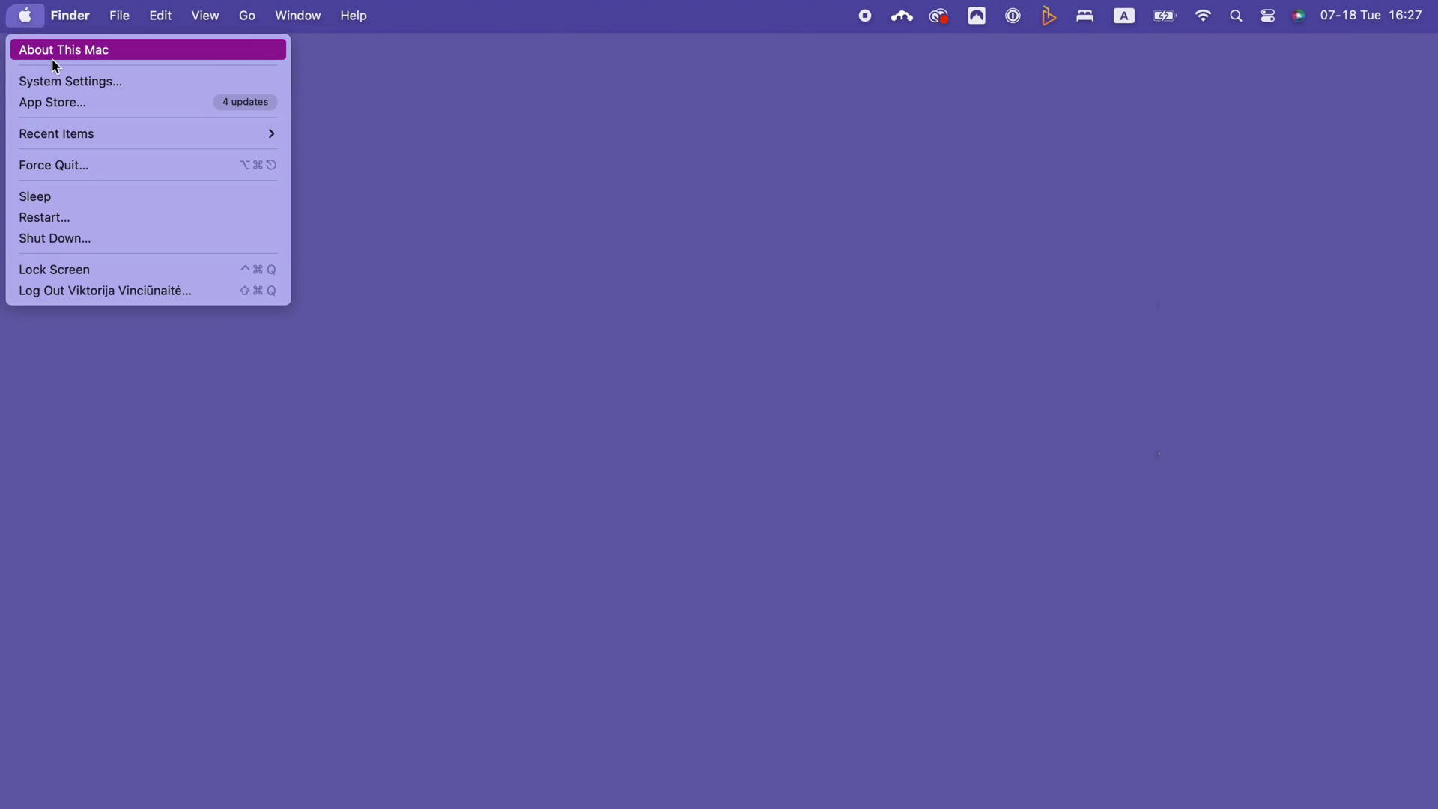
pyautogui.click(67, 79)
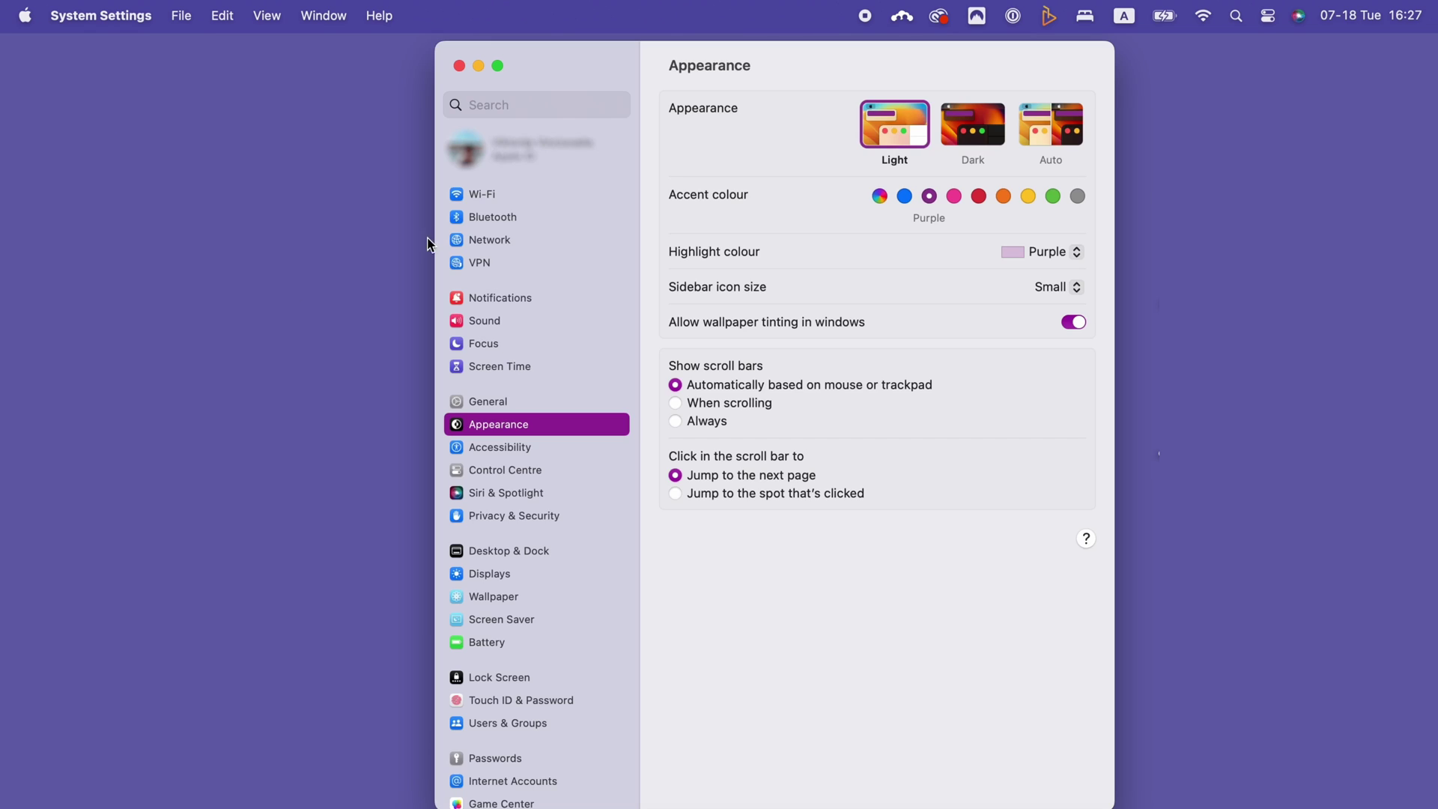
pyautogui.click(509, 238)
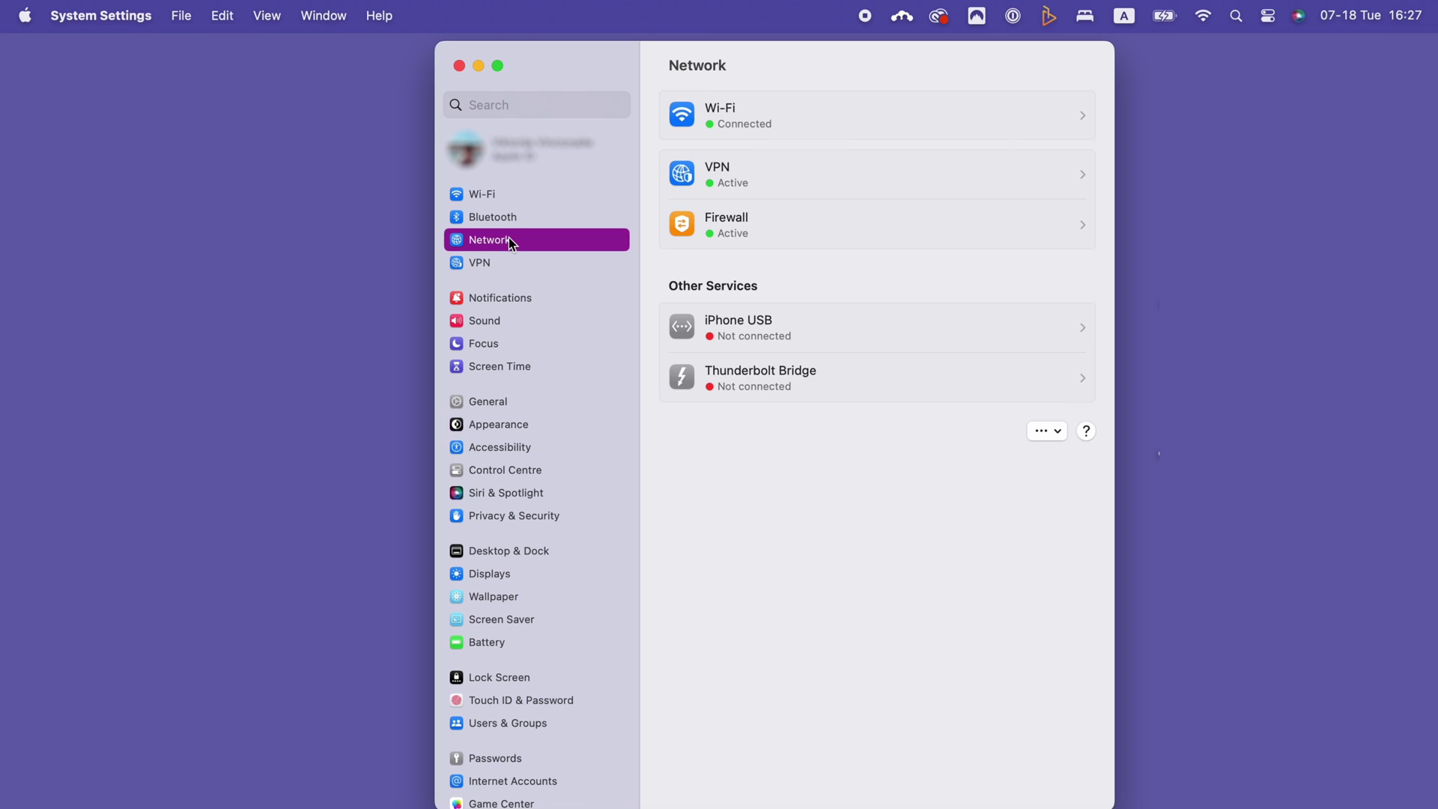
pyautogui.click(857, 124)
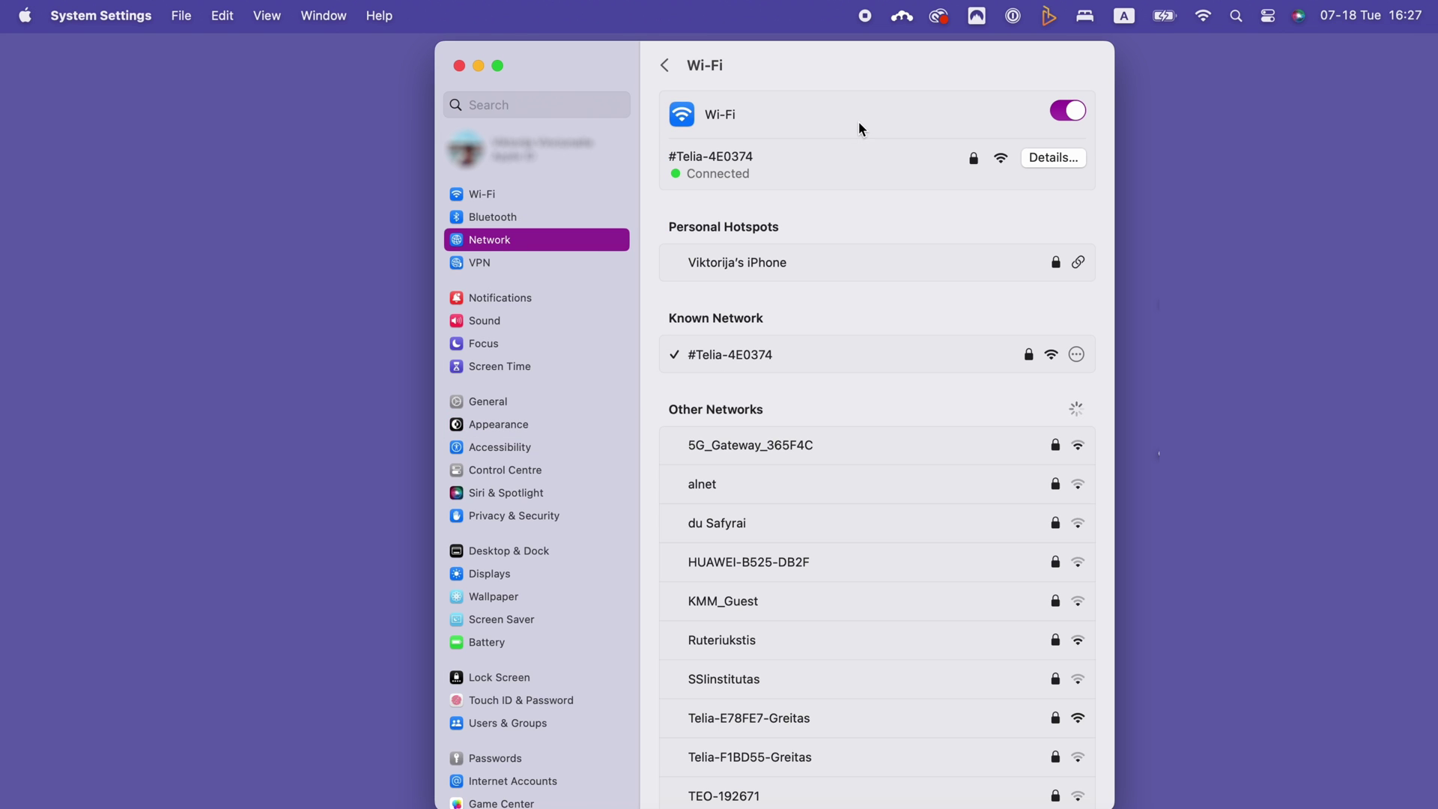
pyautogui.click(1049, 157)
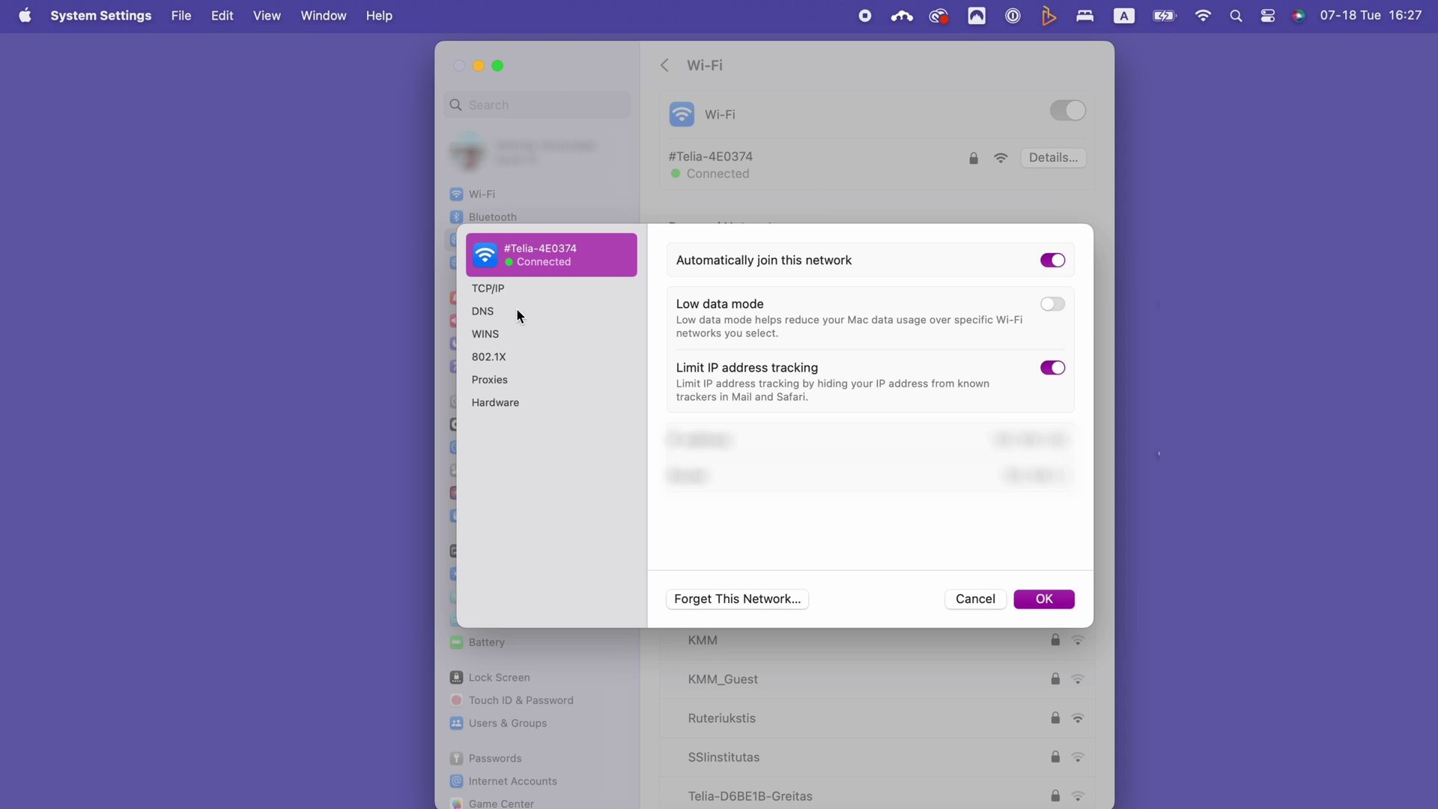
pyautogui.click(498, 291)
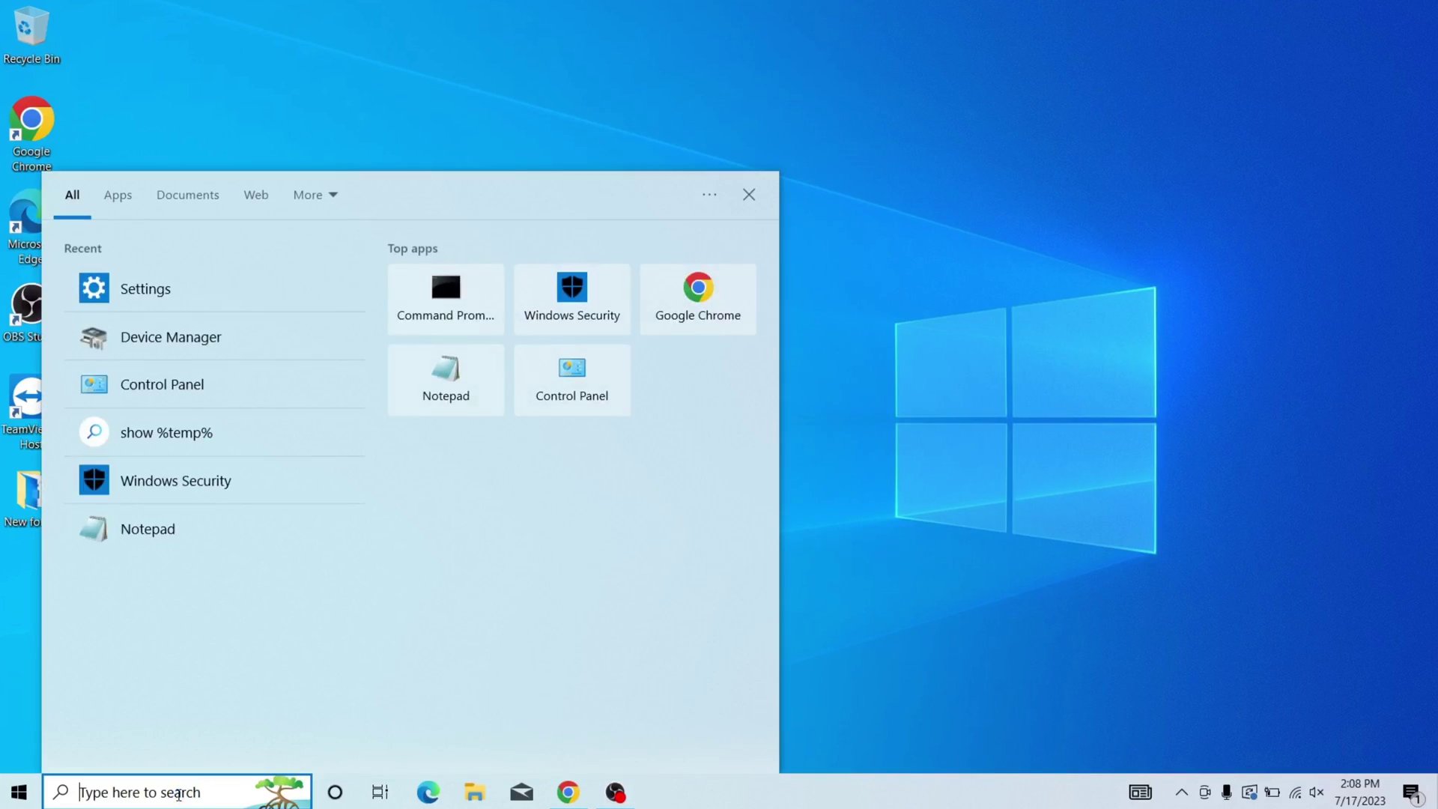
# - Open the Wi-Fi adapter's properties from Windows Settings' Network & Internet adapter options
pyautogui.write('setting')
pyautogui.click(141, 273)
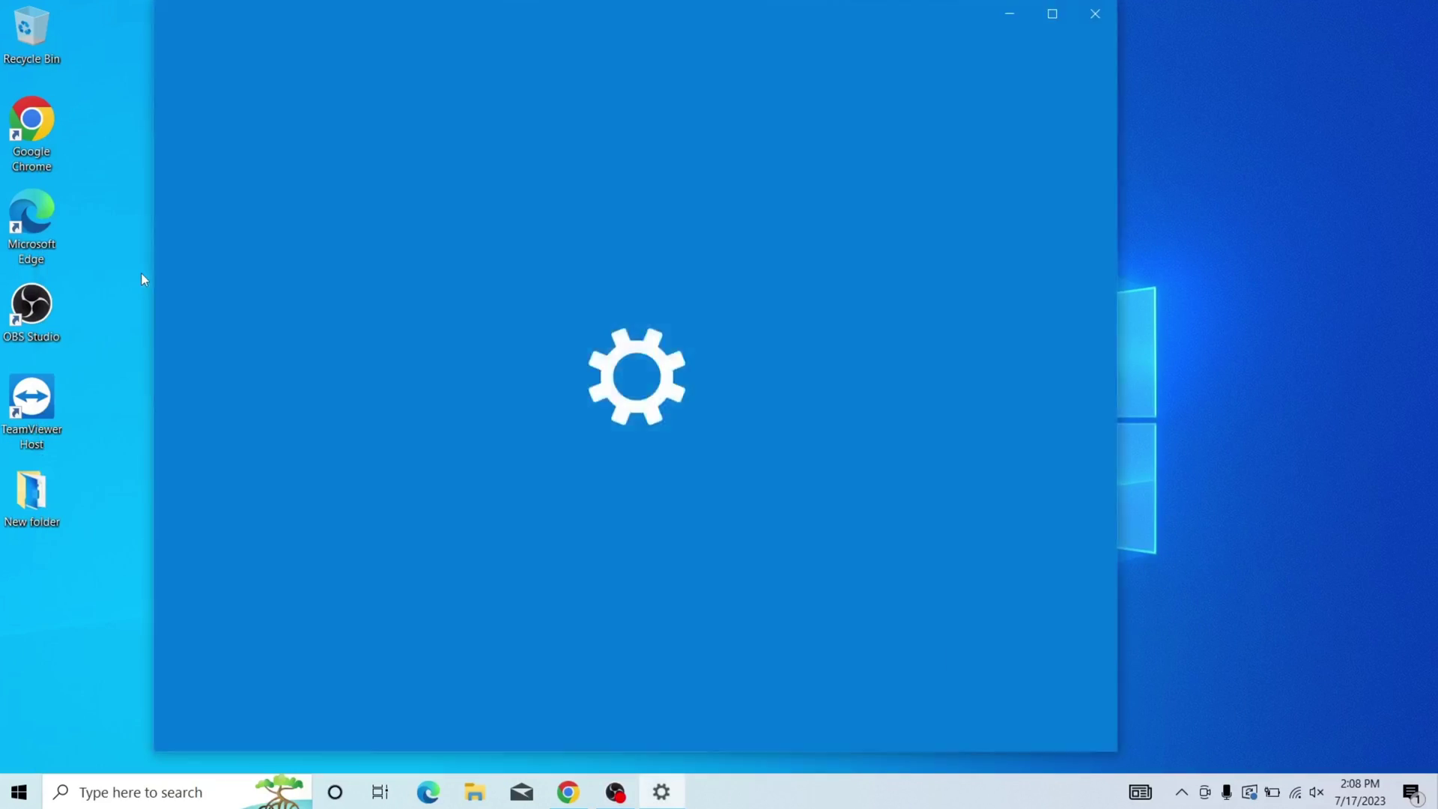
pyautogui.click(421, 419)
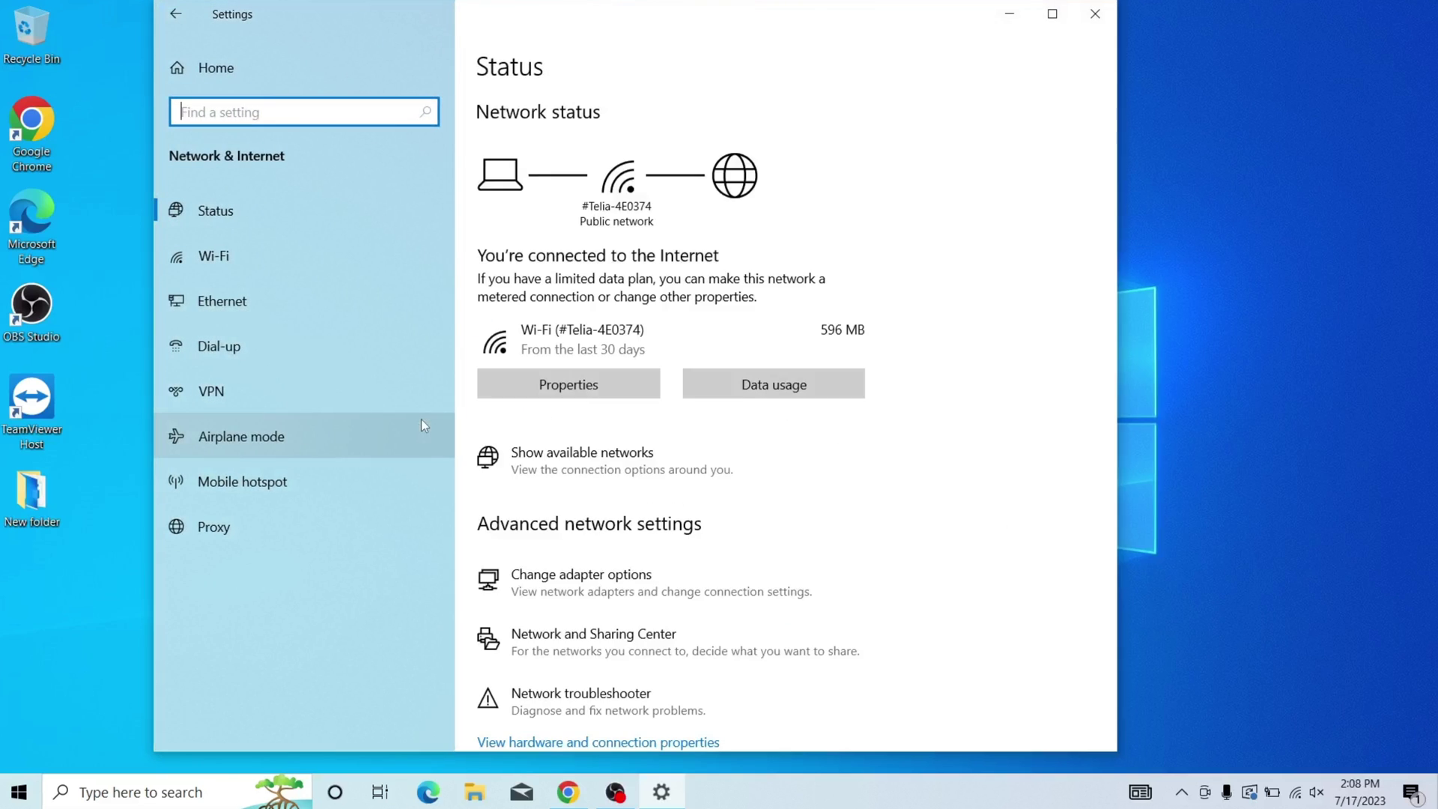
pyautogui.click(632, 588)
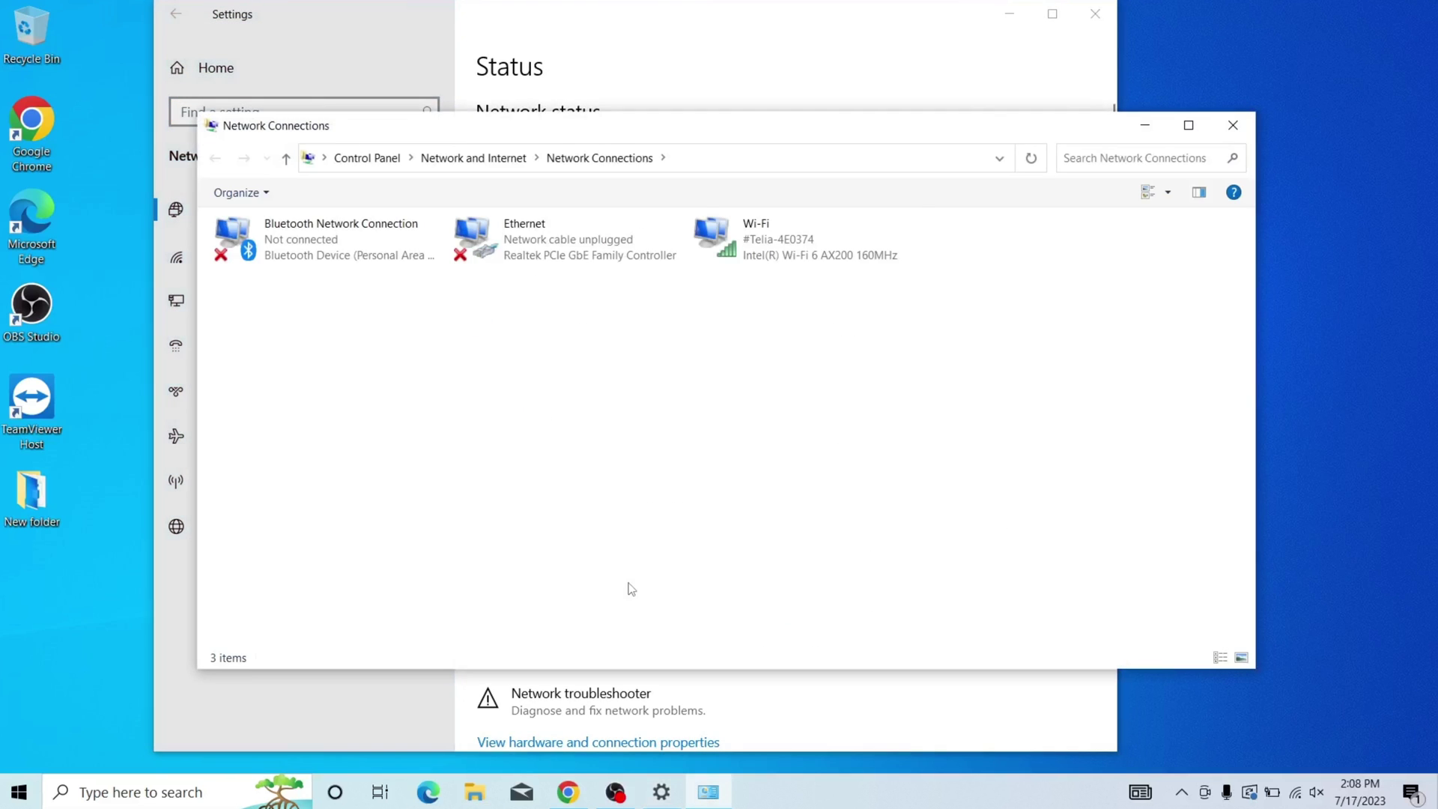
pyautogui.doubleClick(749, 240)
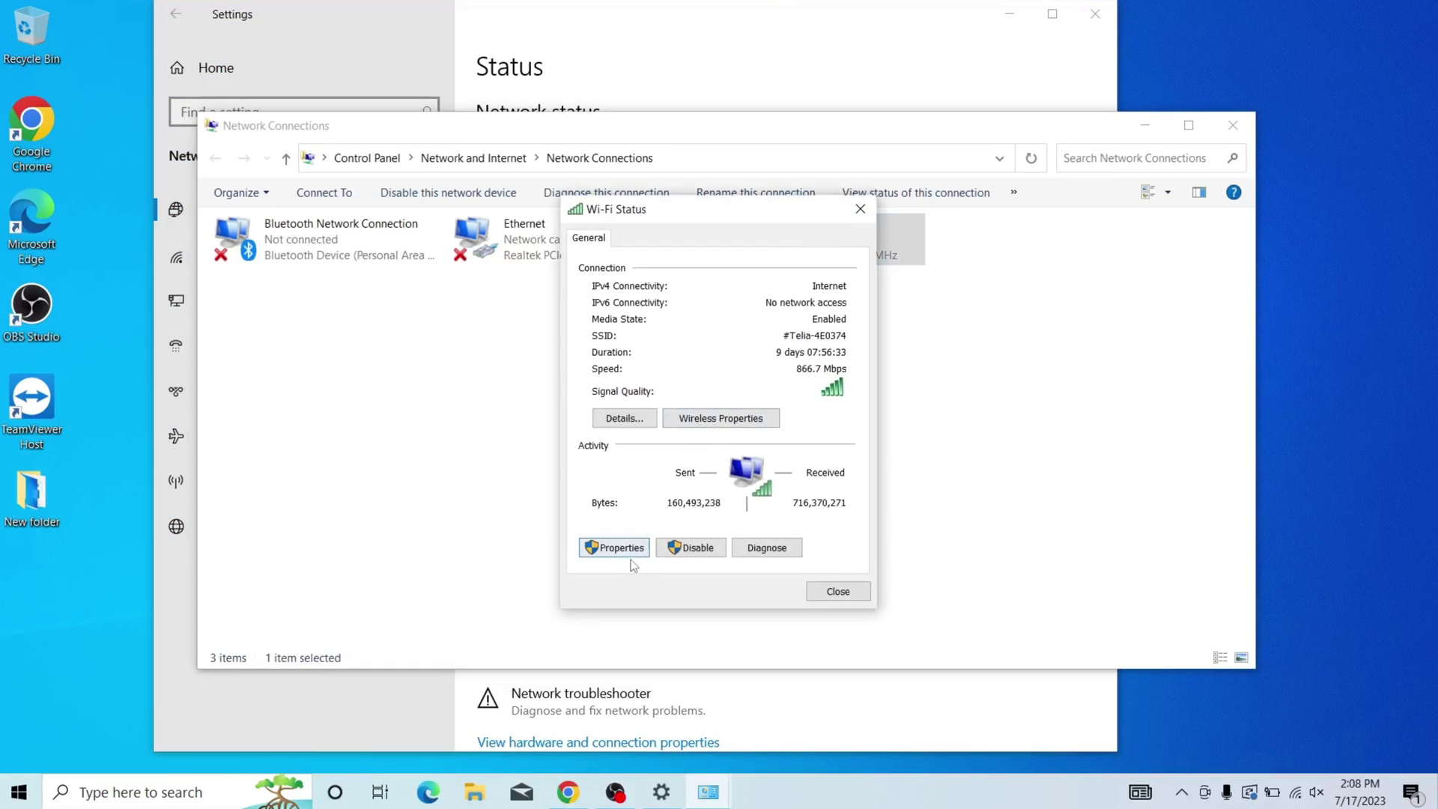
pyautogui.click(628, 550)
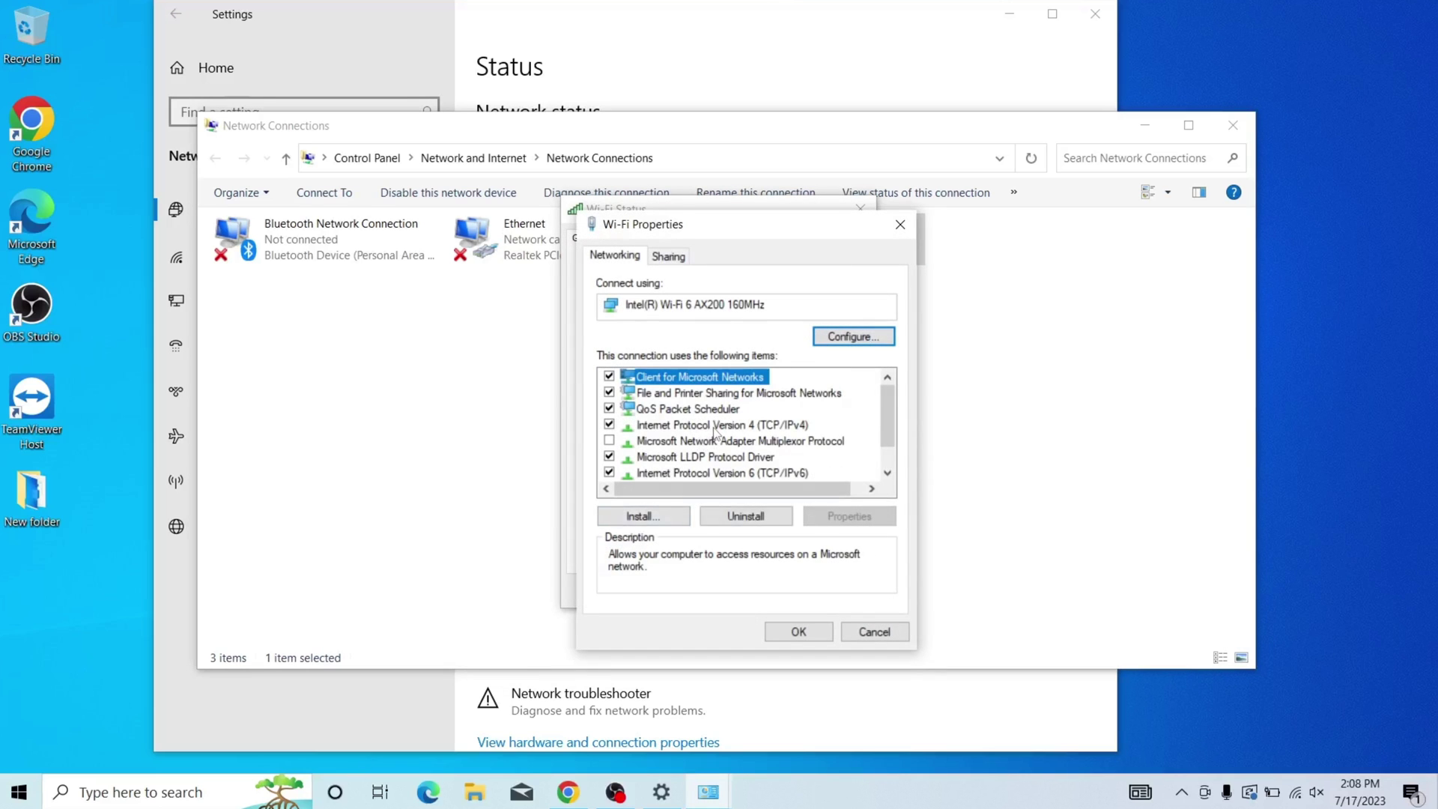
# - In IPv4 properties, enter preferred DNS 8.8.8.8 and alternate DNS 8.8.4.4
pyautogui.doubleClick(715, 426)
pyautogui.click(708, 562)
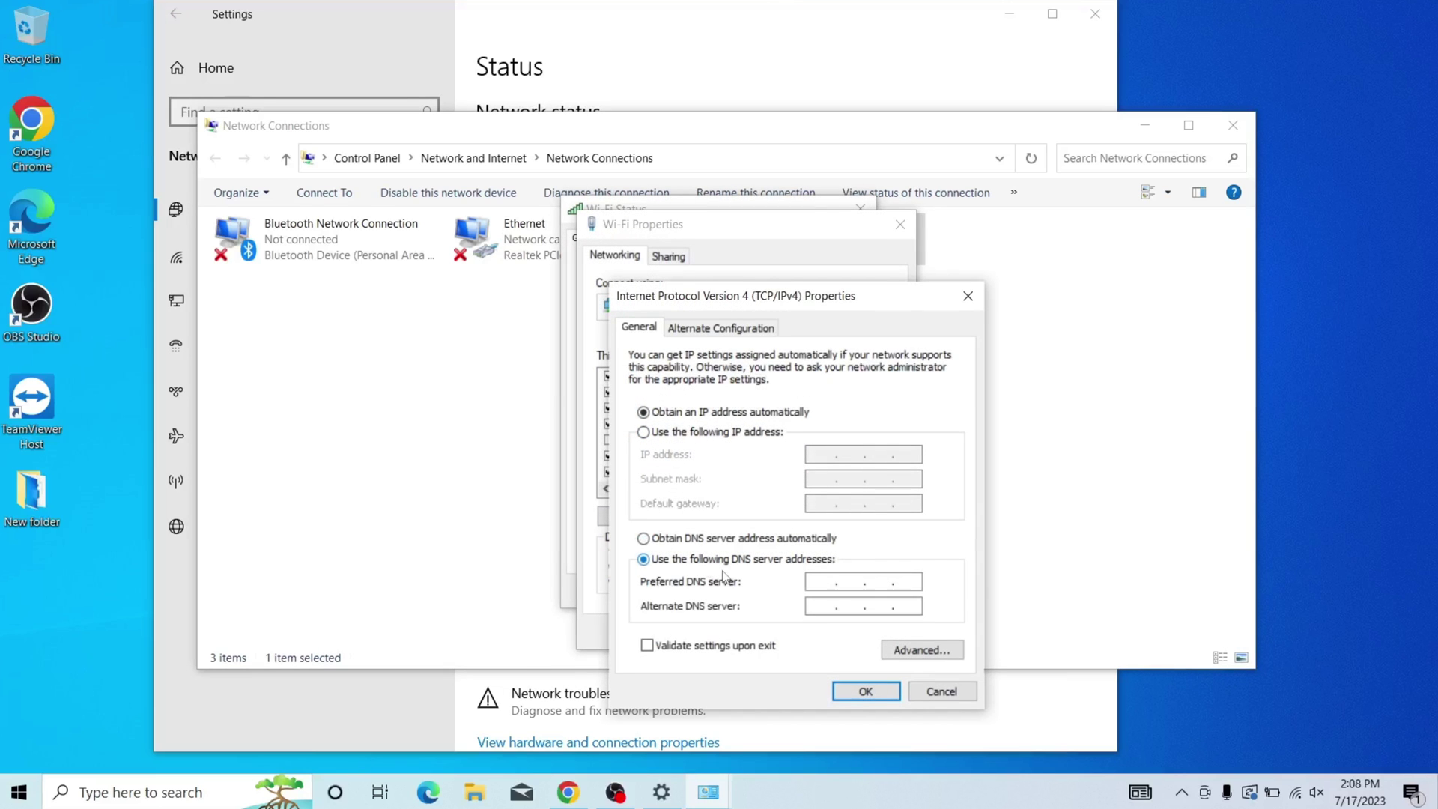
pyautogui.write('8')
pyautogui.write('8')
pyautogui.write('8.8')
pyautogui.write('8')
pyautogui.write('.8.4')
pyautogui.write('4.4')
# - Confirm the Windows DNS change, then open the Mac Wi-Fi network's DNS details in System Settings
pyautogui.click(863, 696)
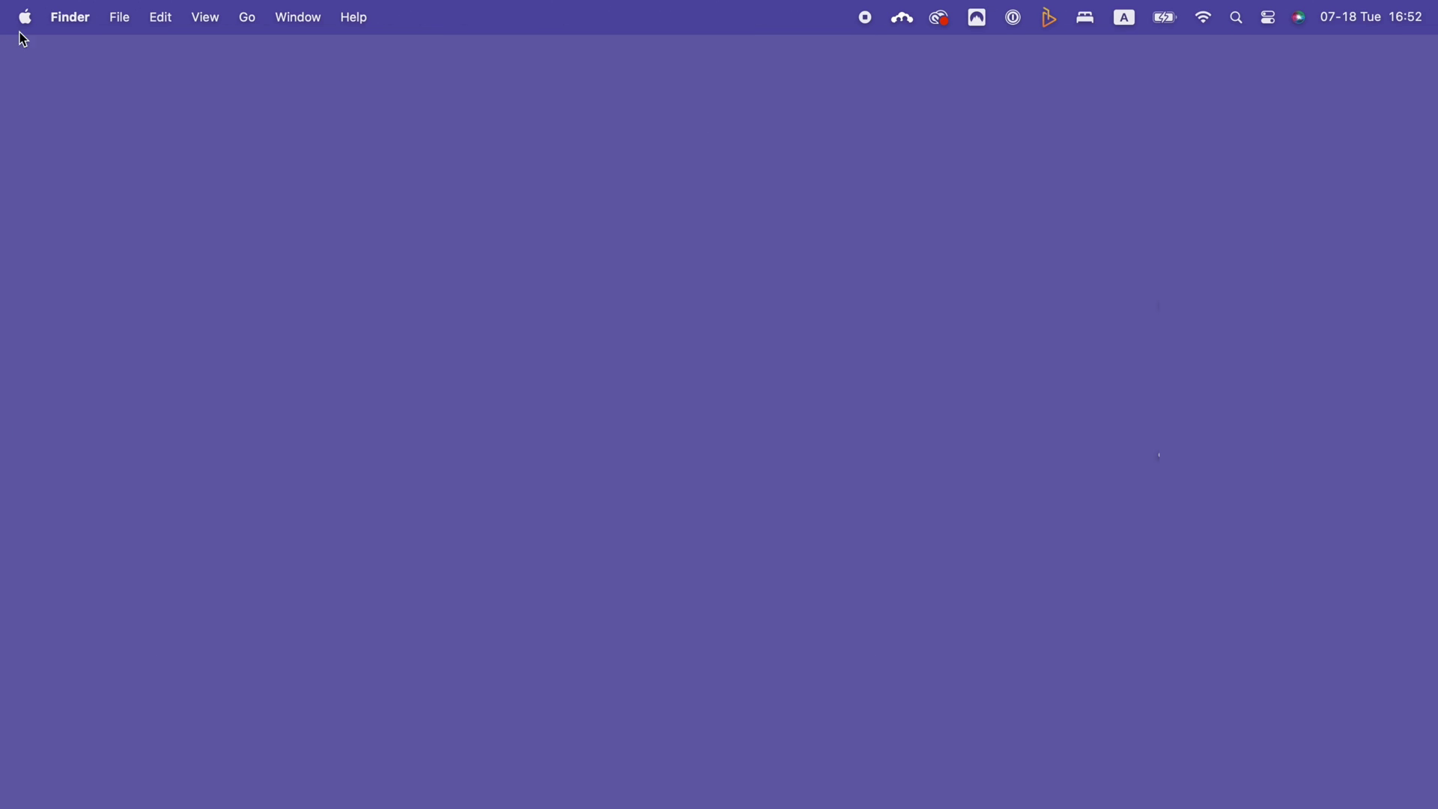
pyautogui.click(23, 18)
pyautogui.click(59, 83)
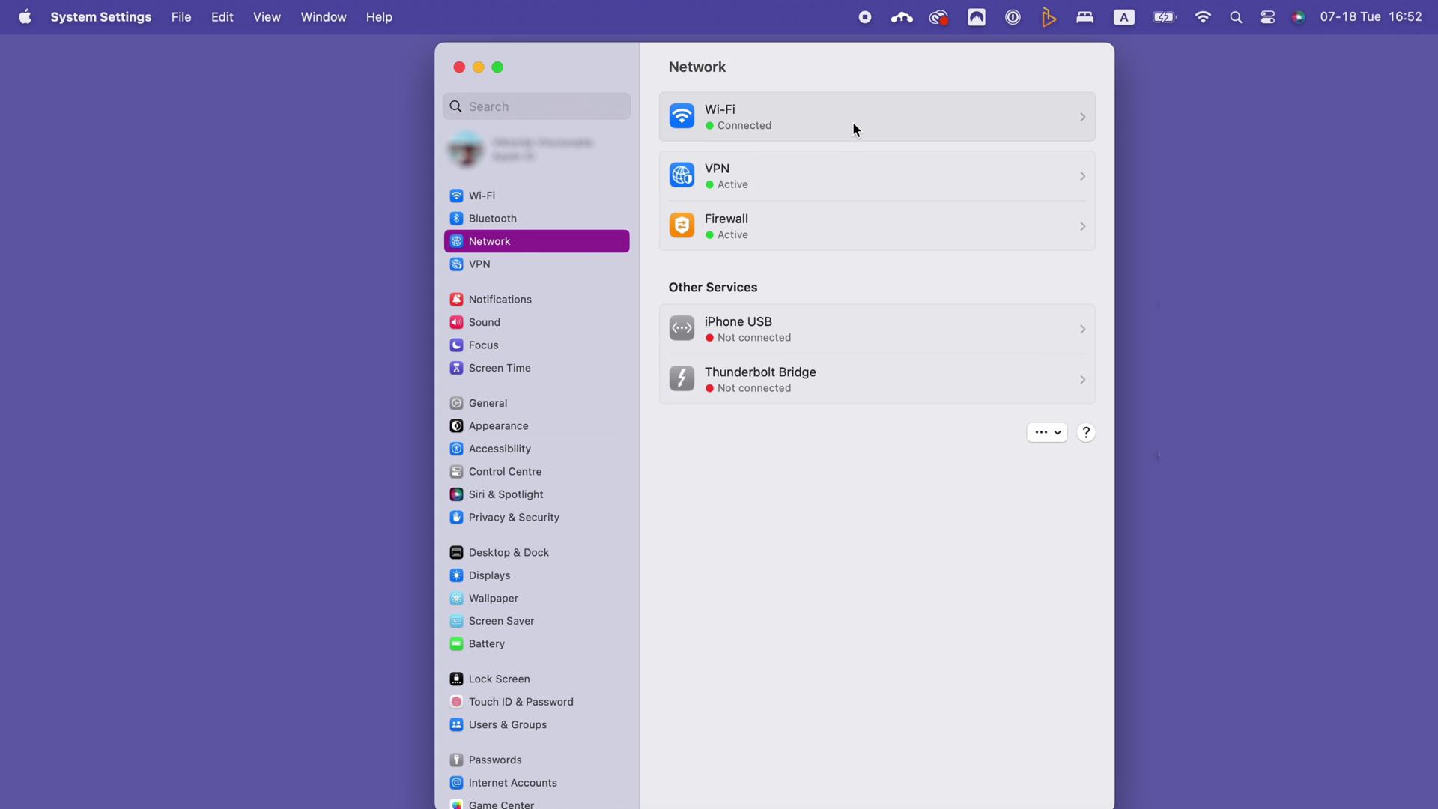
pyautogui.click(854, 124)
pyautogui.click(1051, 162)
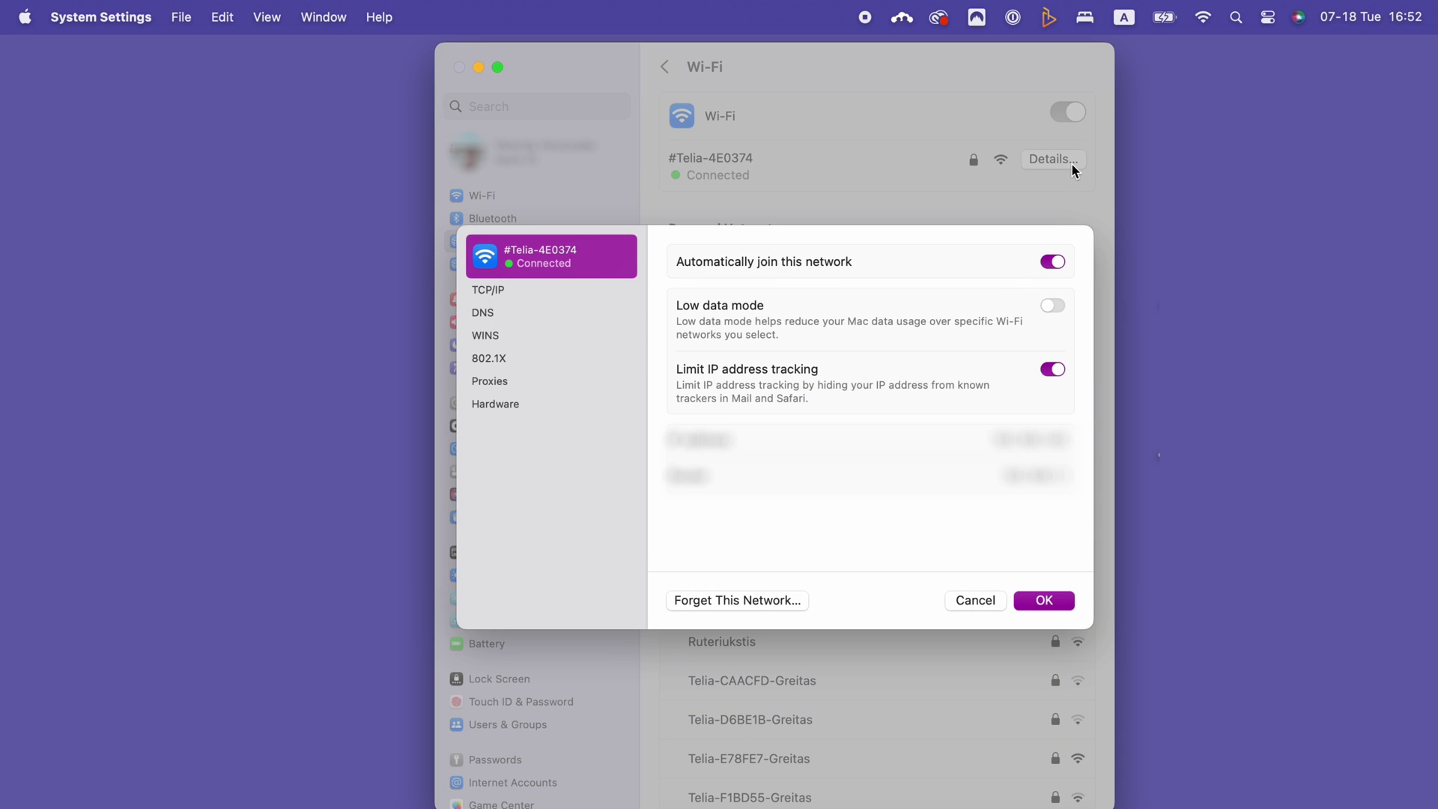
pyautogui.click(498, 315)
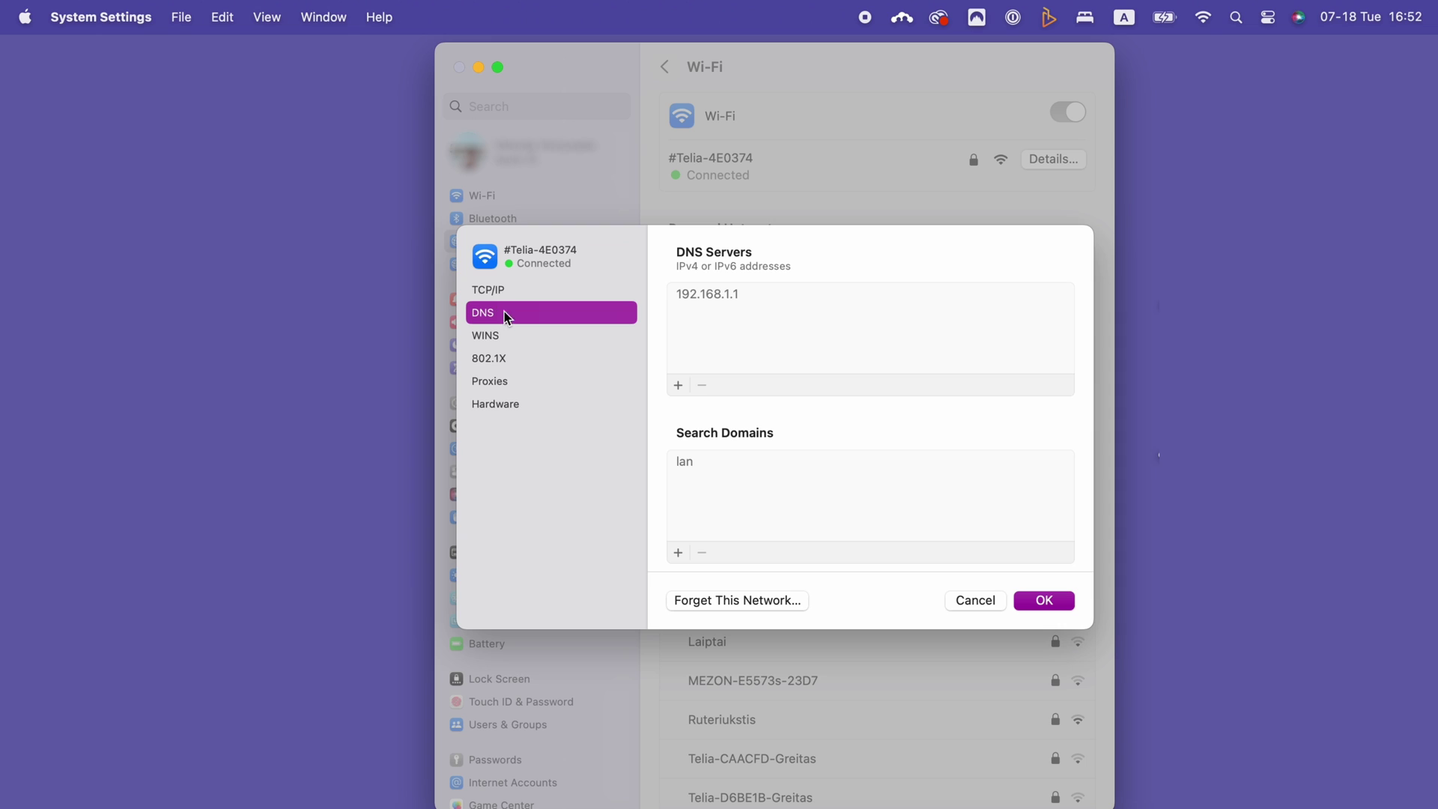
# - Add 8.8.8.8 and 8.8.4.4 as Mac Wi-Fi DNS servers and apply
pyautogui.click(678, 385)
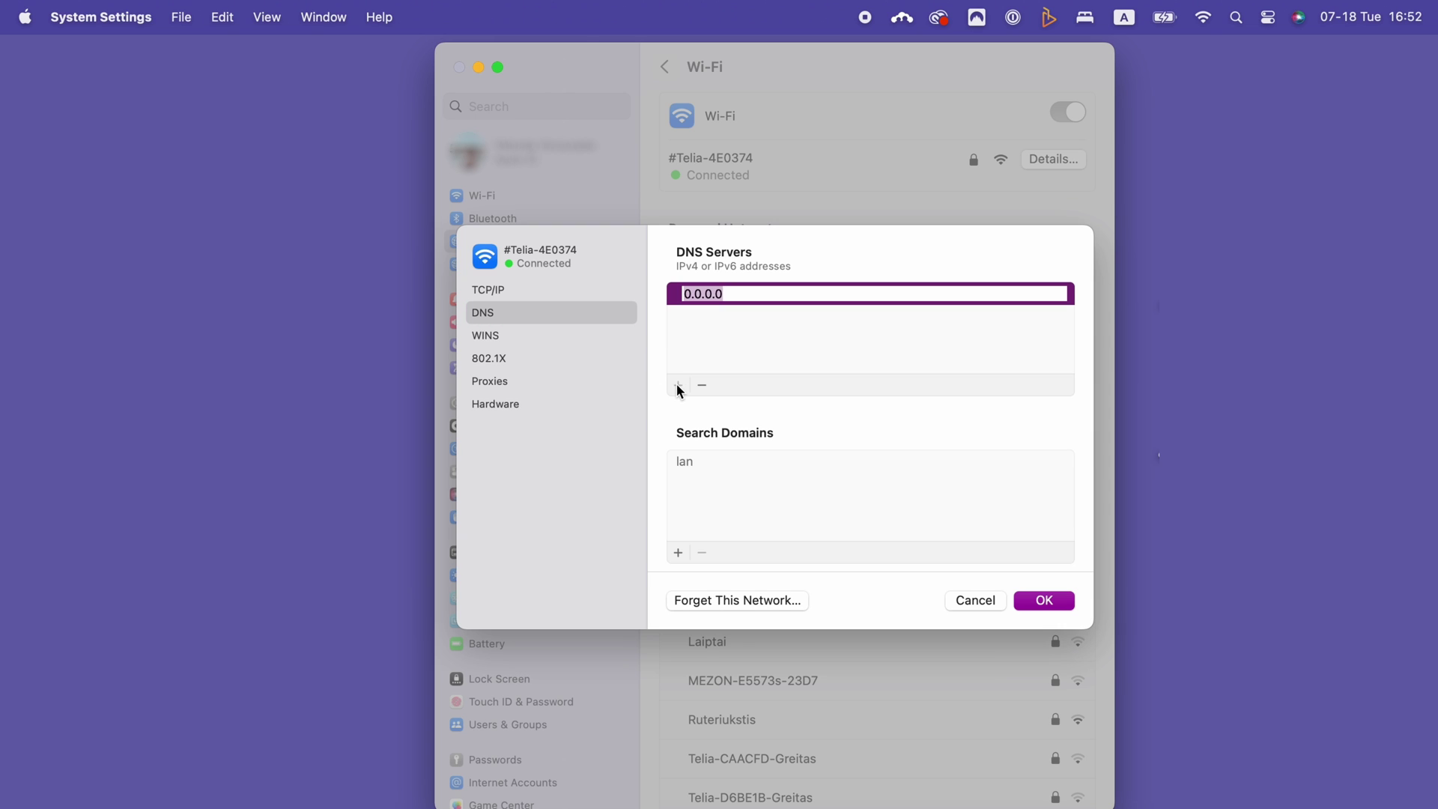
pyautogui.write('8.8.8.8')
pyautogui.press('Return')
pyautogui.click(679, 389)
pyautogui.write('8.8.4.4')
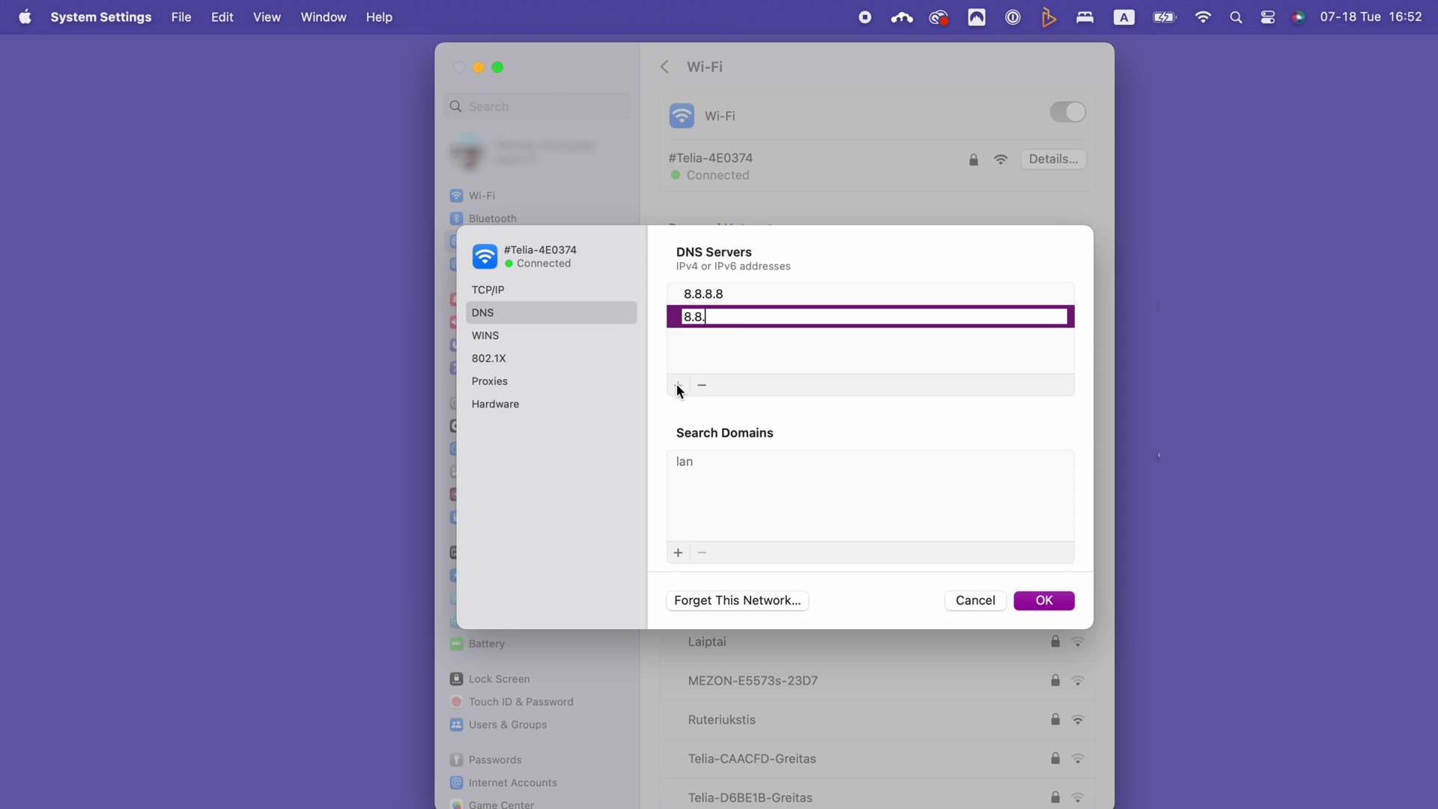
pyautogui.press('Return')
pyautogui.press('Return')
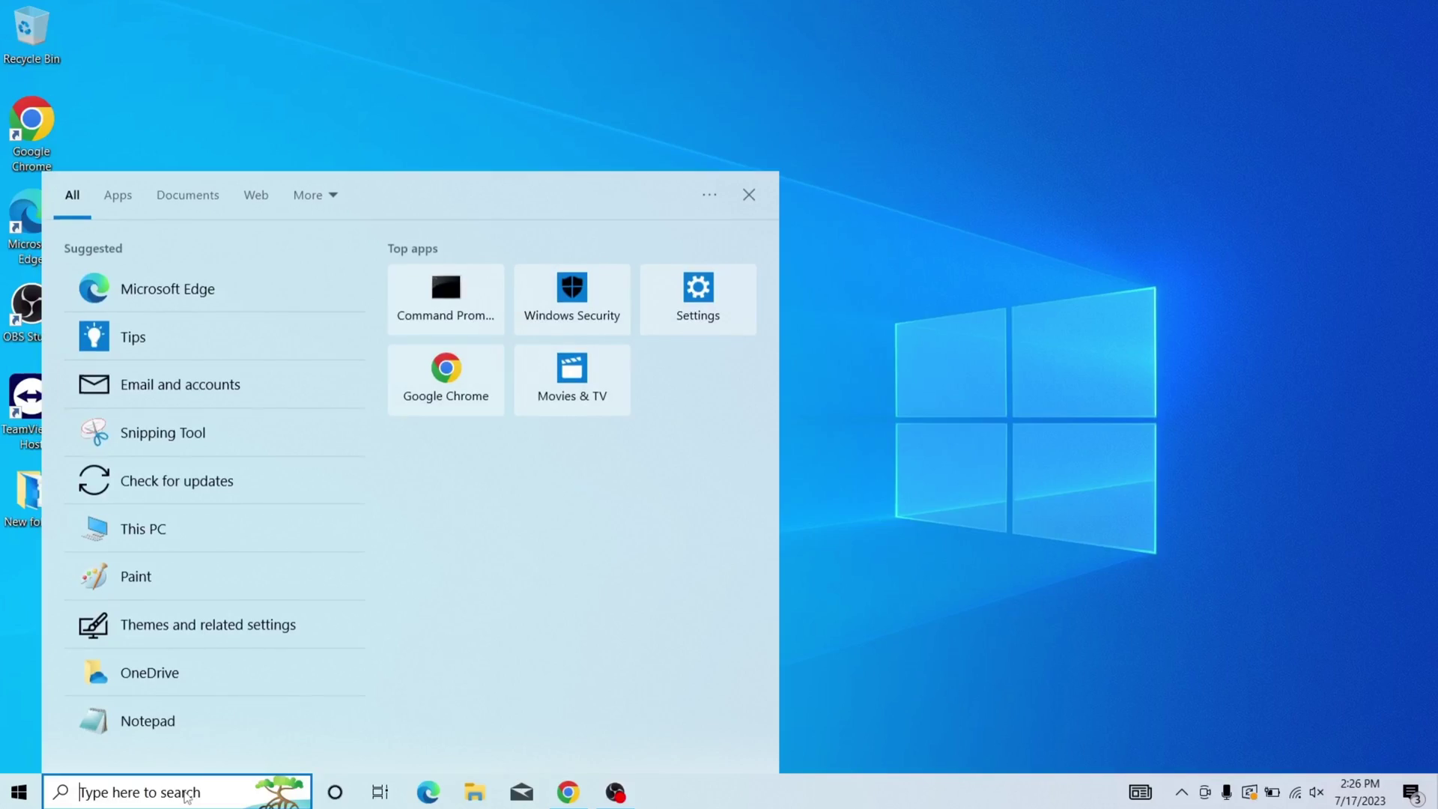
# - Switch Microsoft Defender Firewall off for the private network in Windows Security
pyautogui.write('settings')
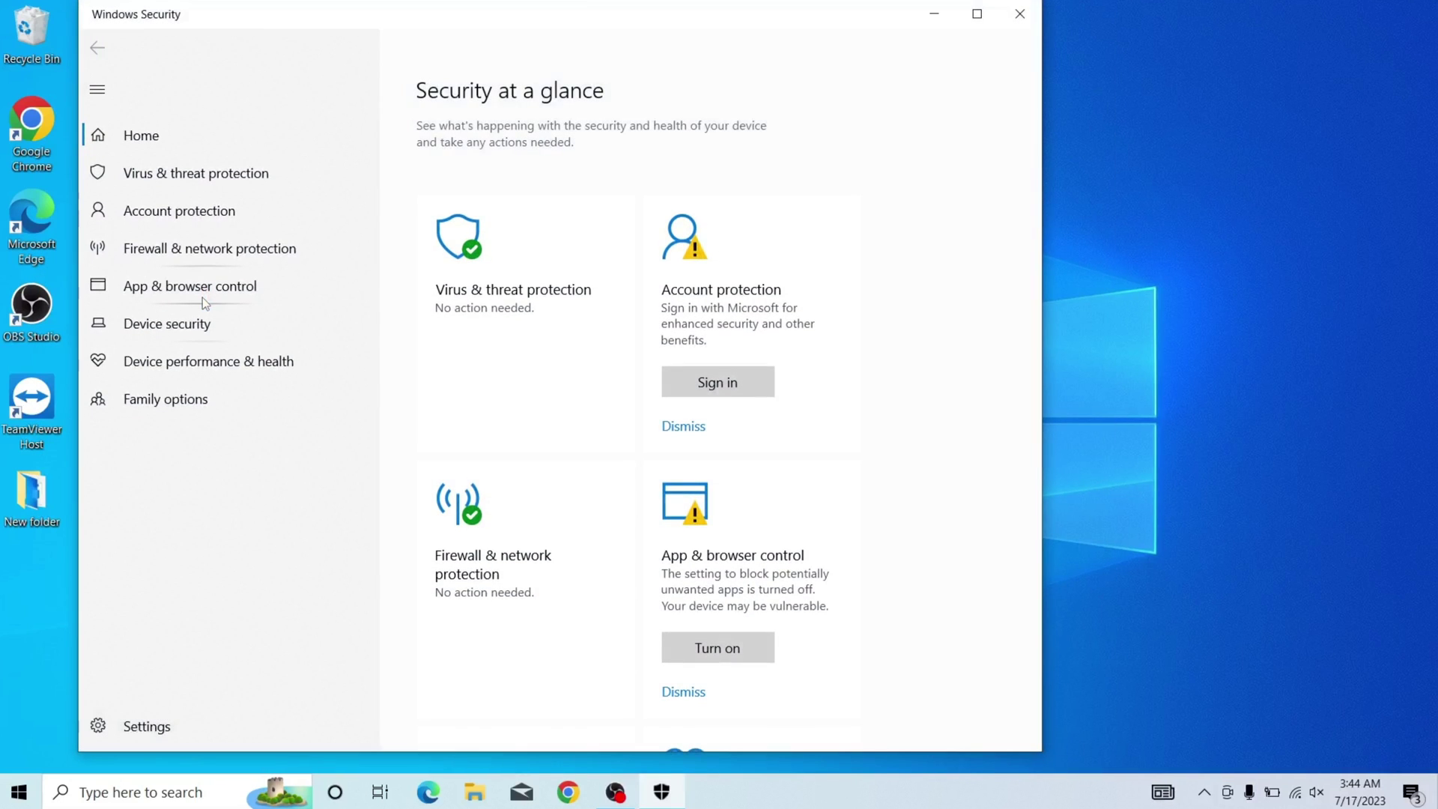
pyautogui.click(227, 255)
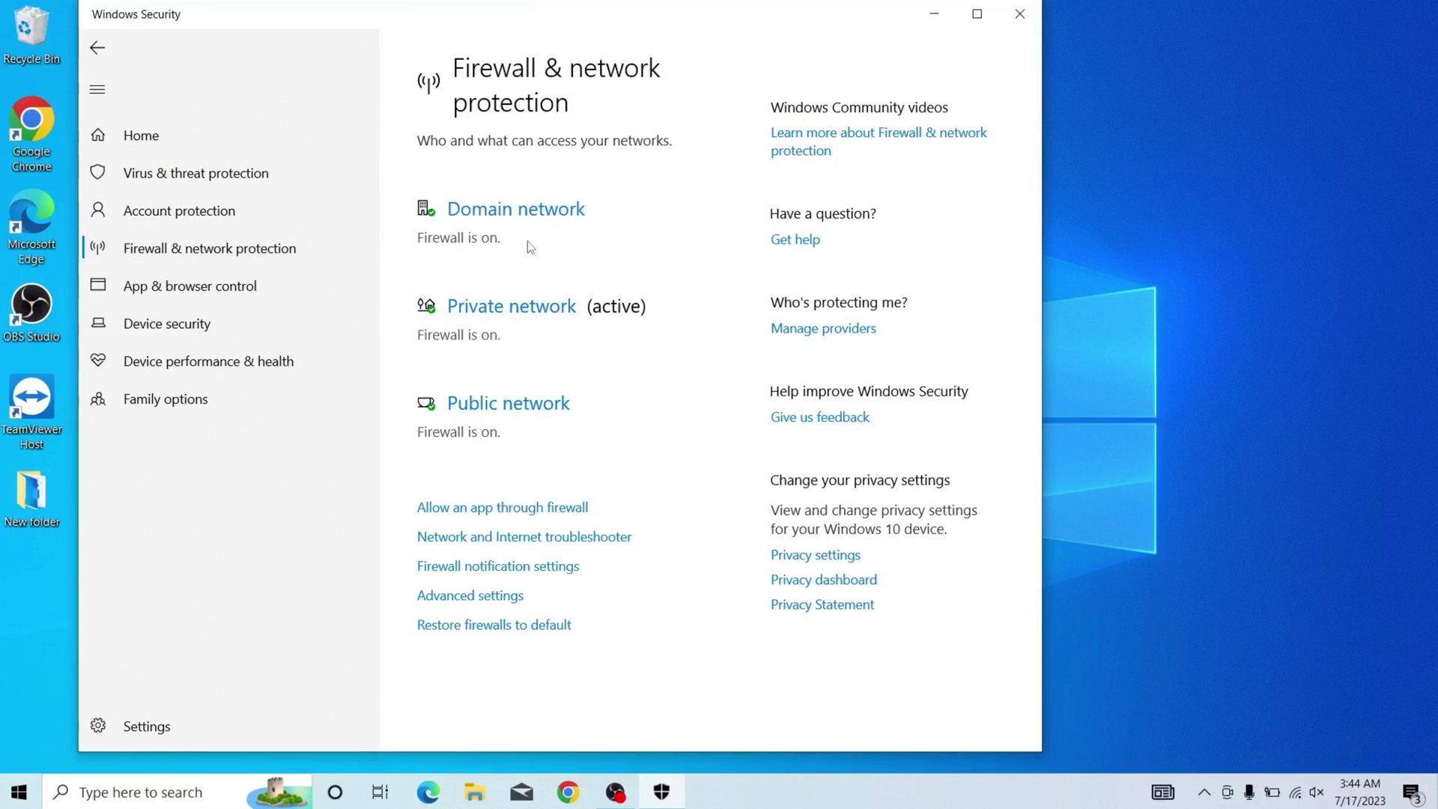
pyautogui.click(543, 309)
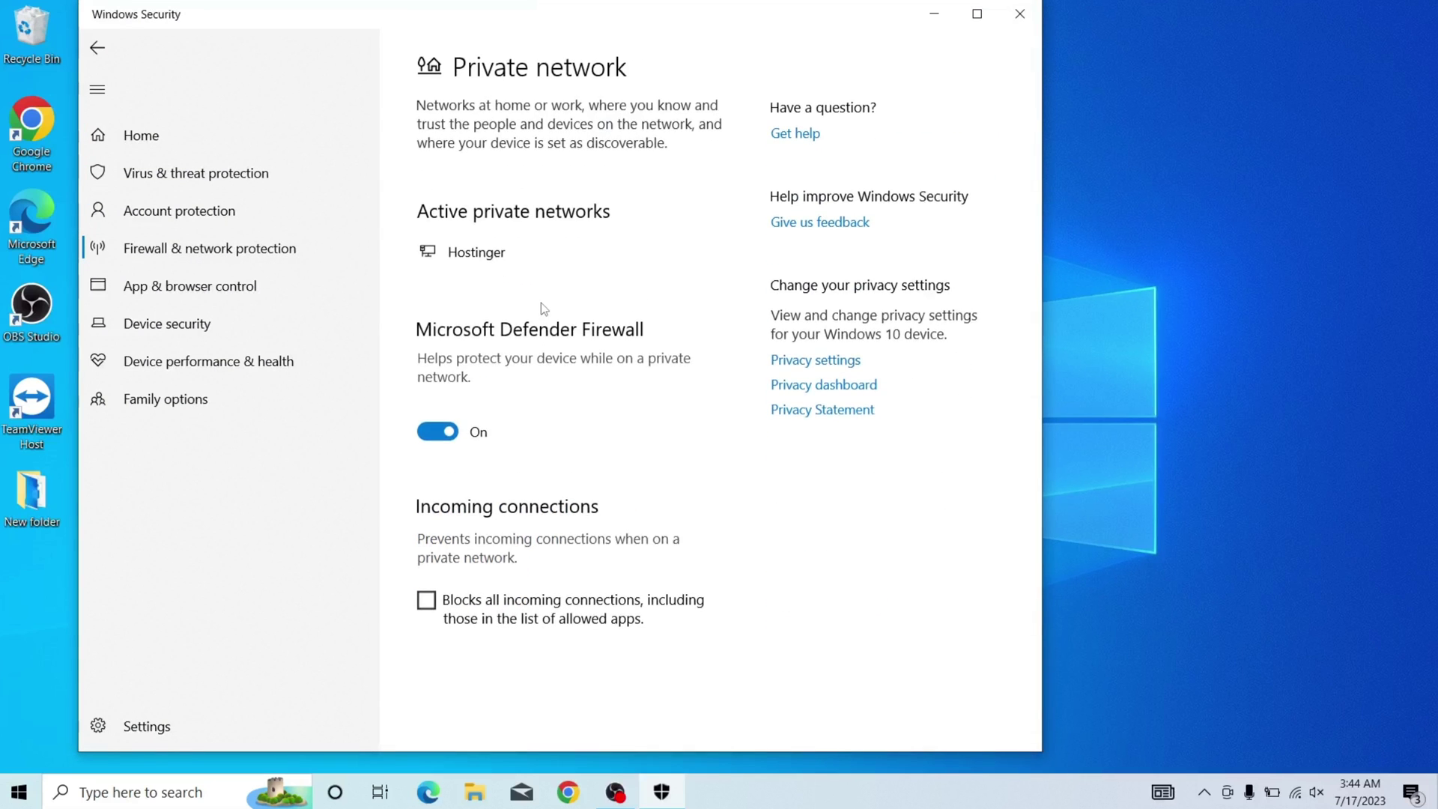
pyautogui.click(438, 431)
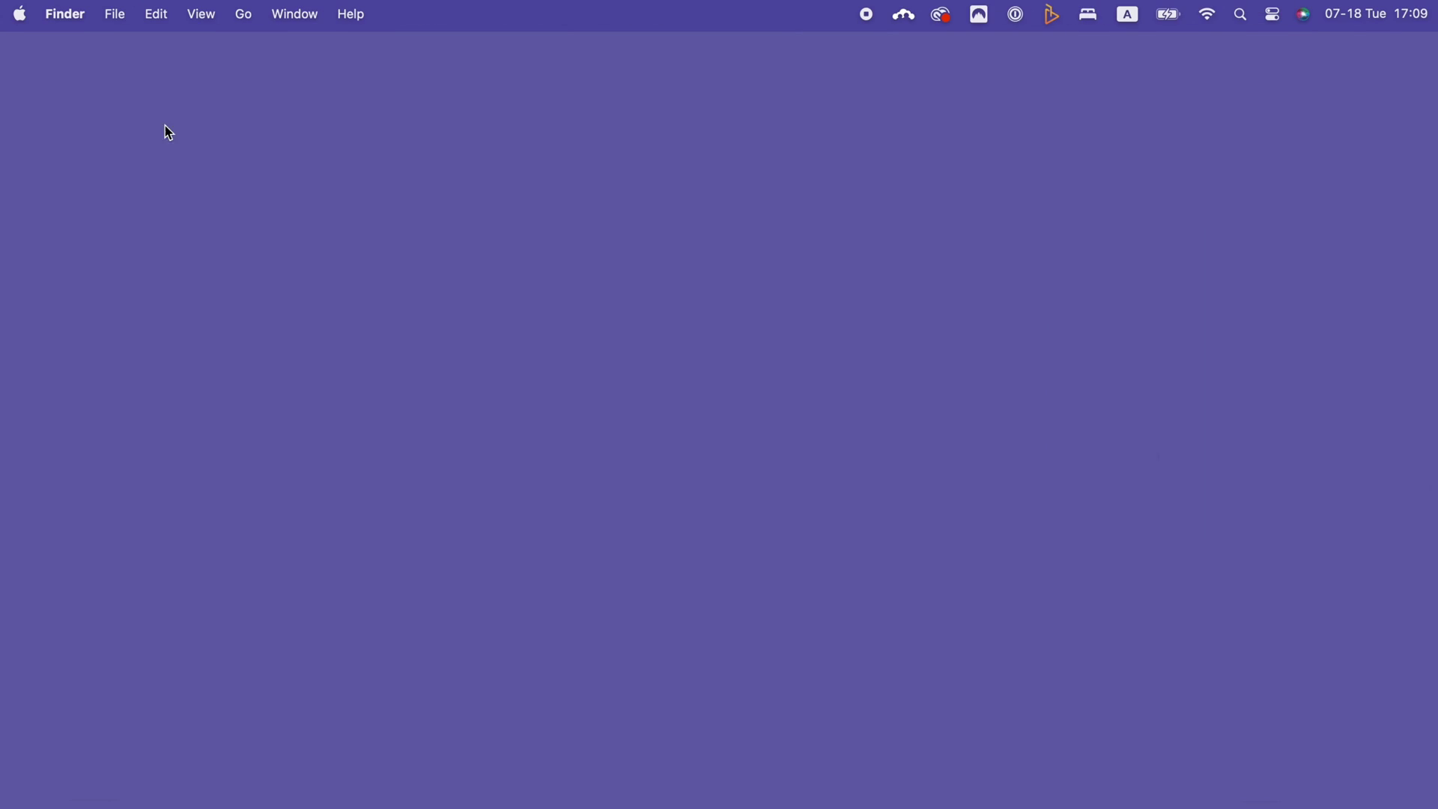
pyautogui.click(20, 14)
# - Toggle the Mac's firewall off under Network > Firewall in System Settings
pyautogui.click(54, 78)
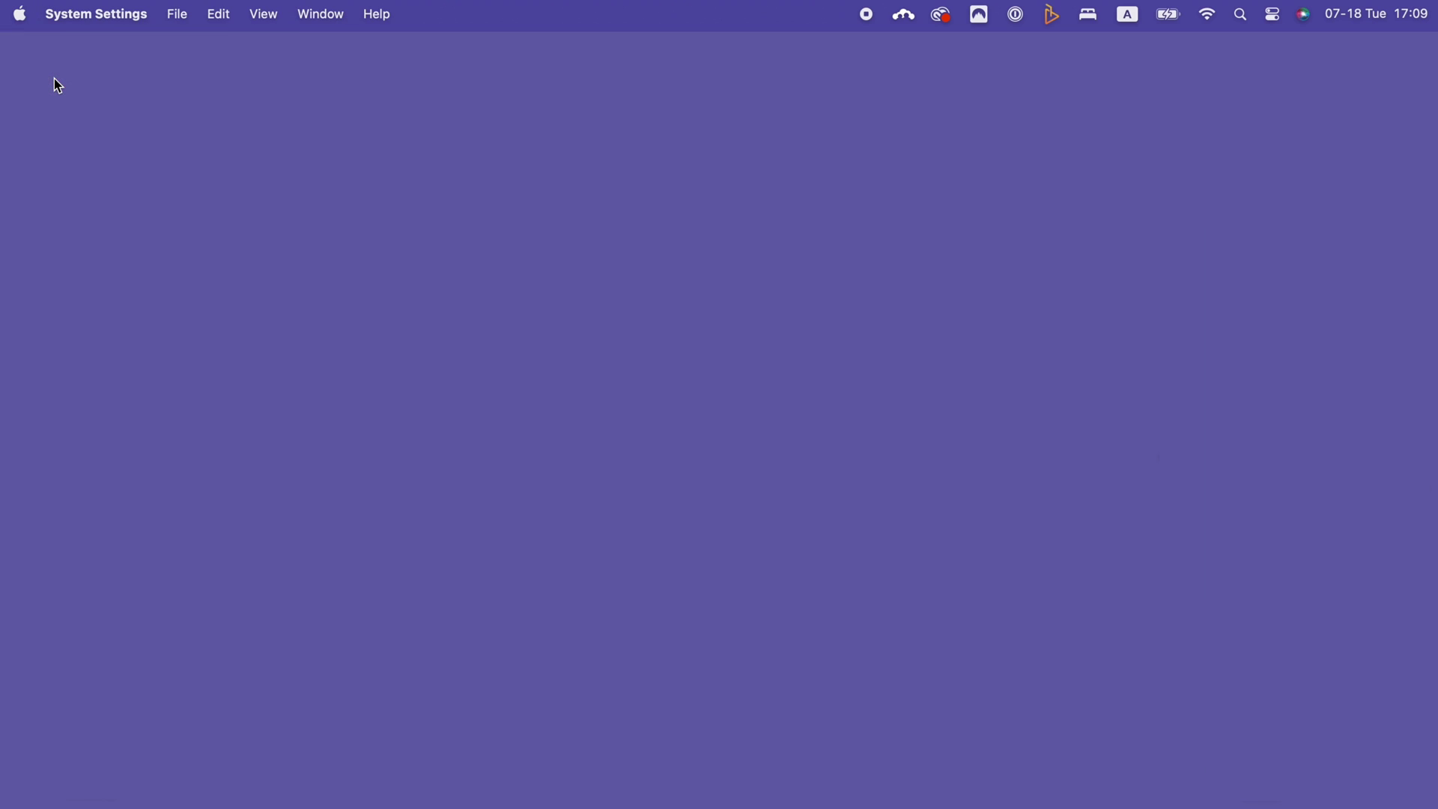
pyautogui.click(509, 249)
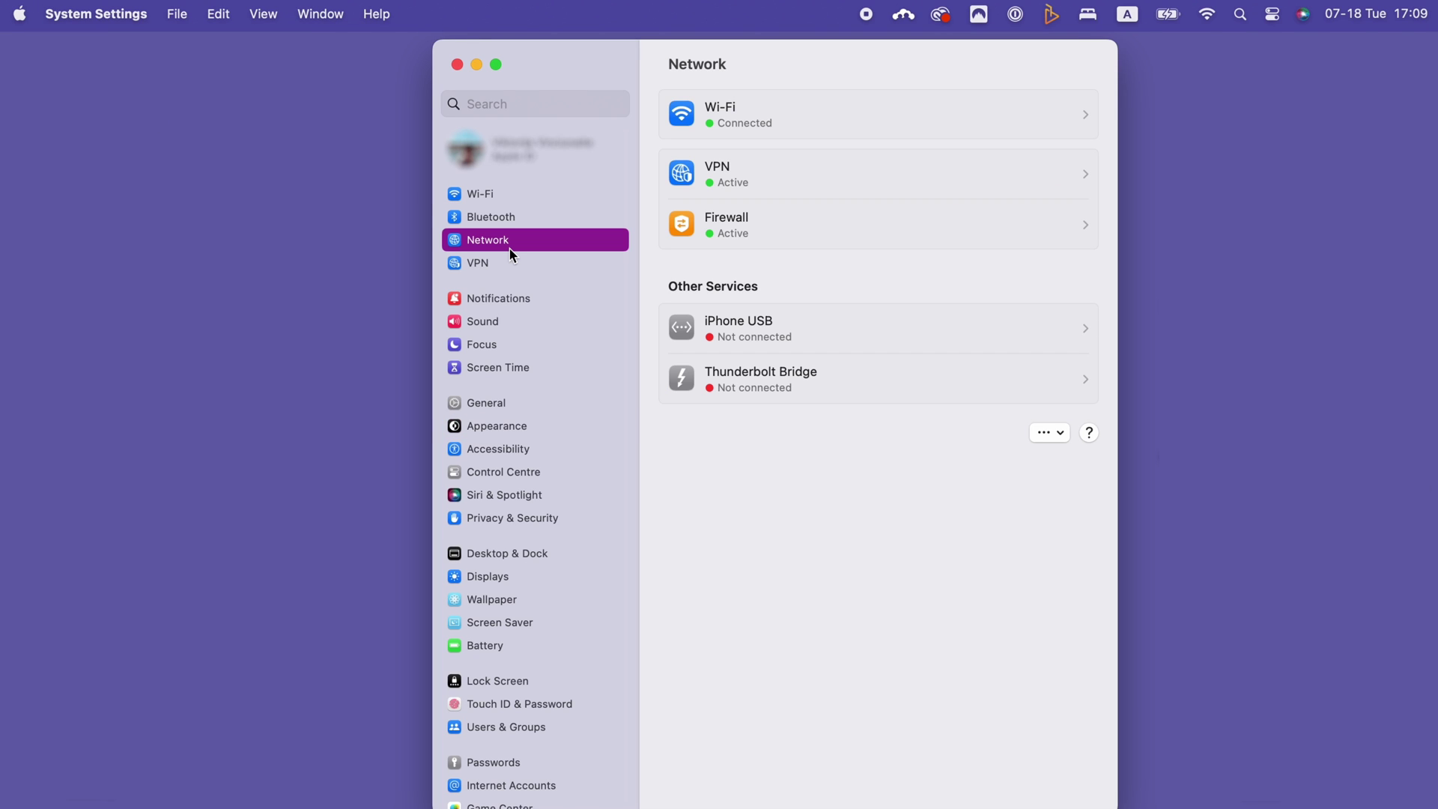
pyautogui.click(745, 242)
pyautogui.click(1073, 110)
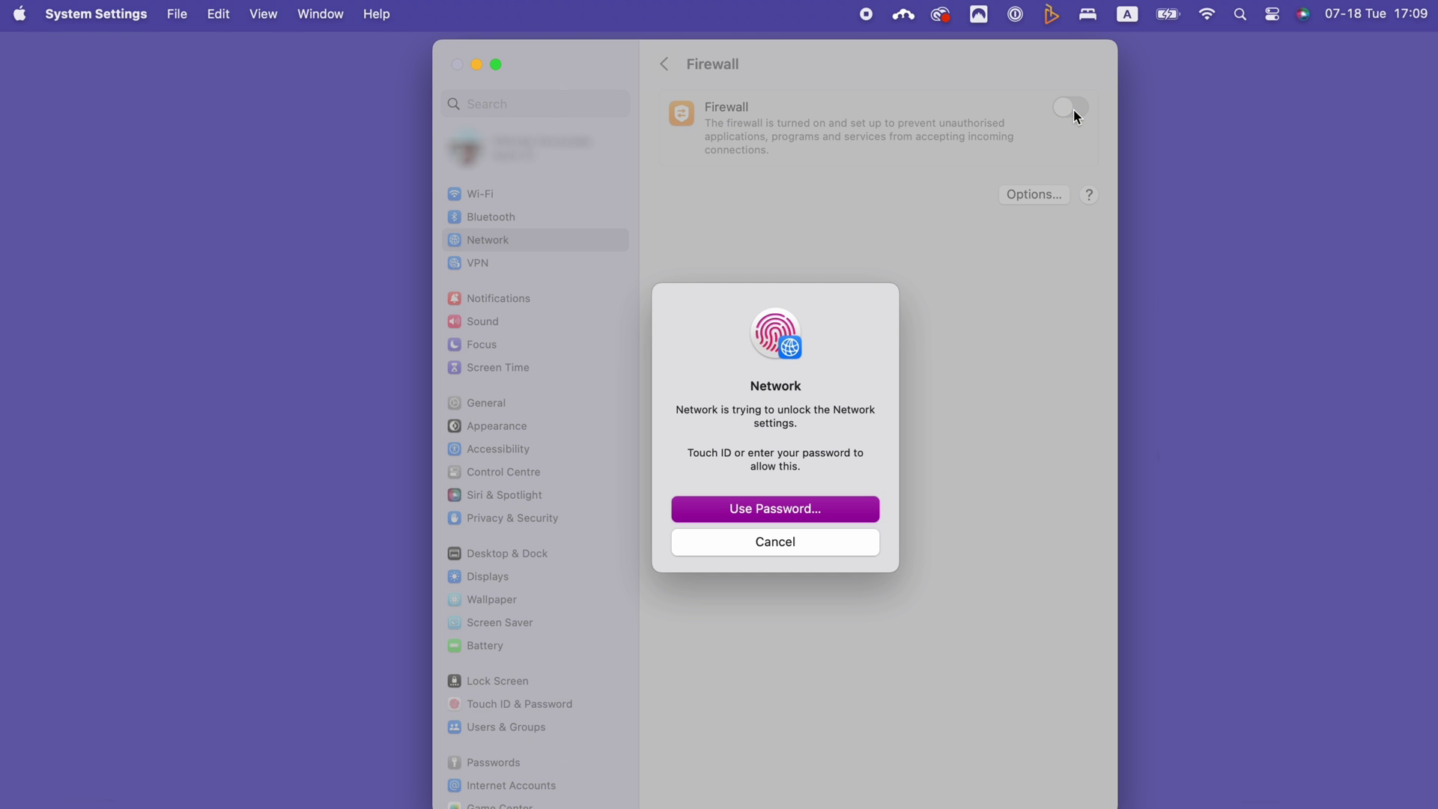